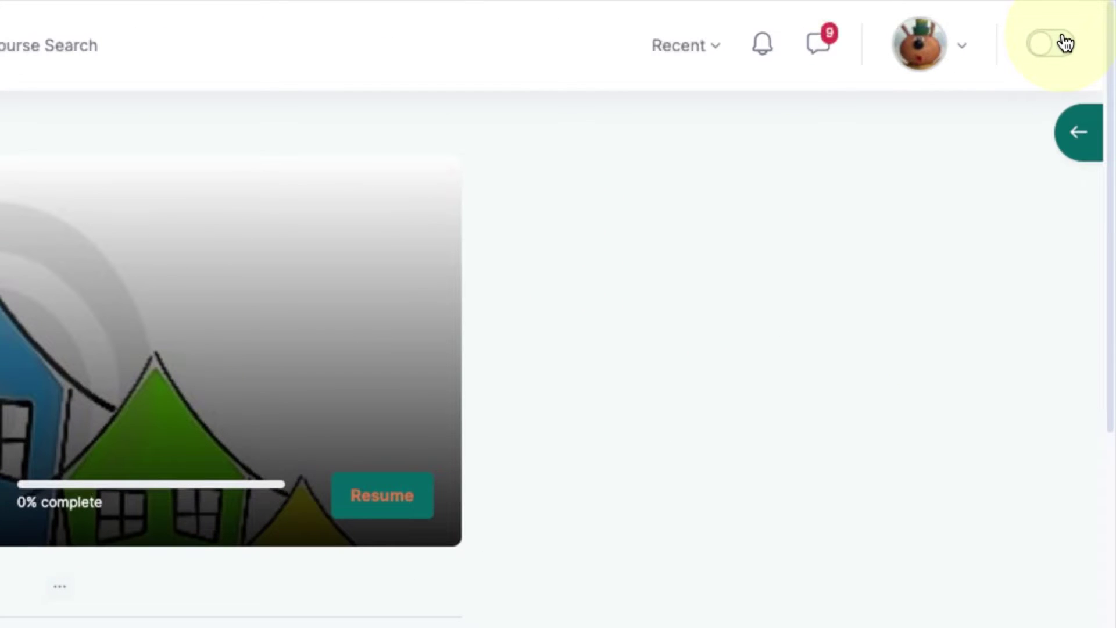
Step: Turn on editing and jump to the Assessment & Feedback section through the course index
click(1065, 43)
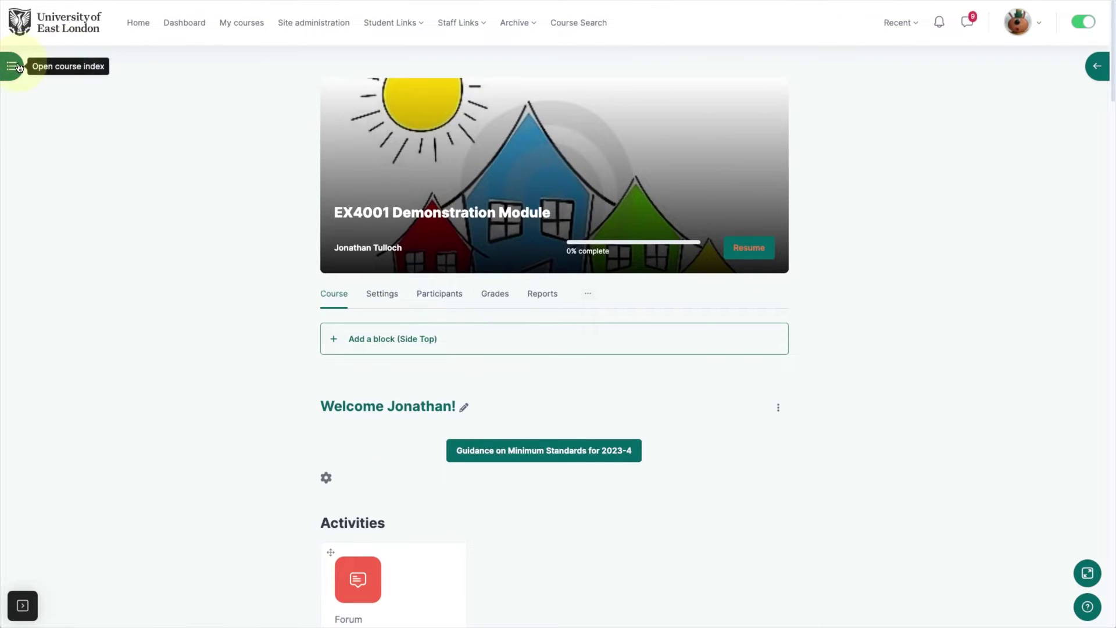
click(11, 64)
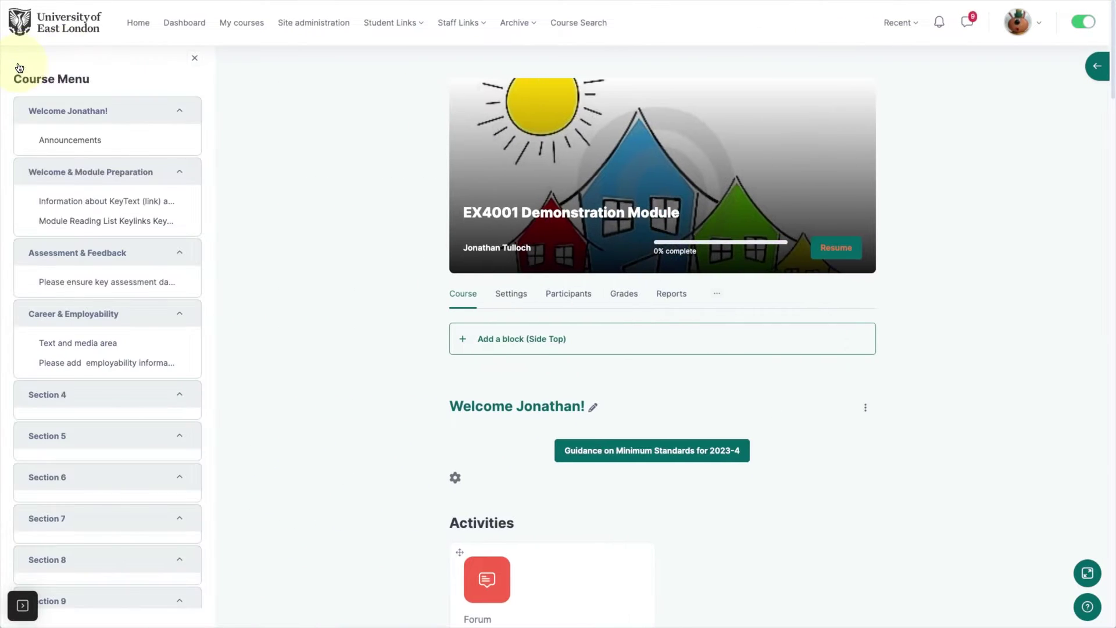
click(64, 252)
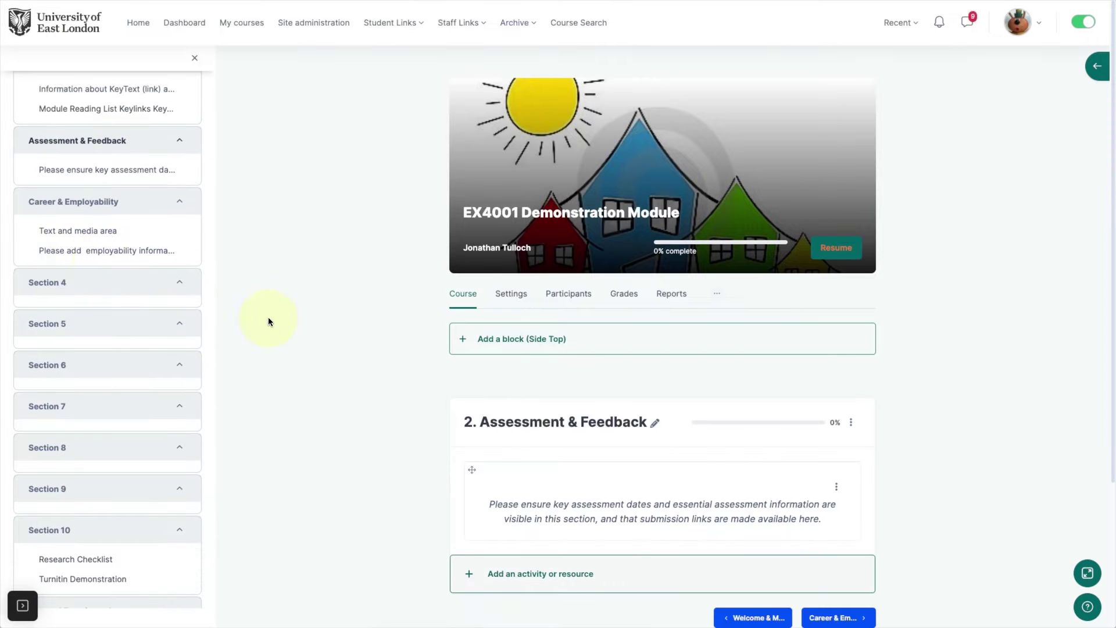
scroll(403, 410, down, 2)
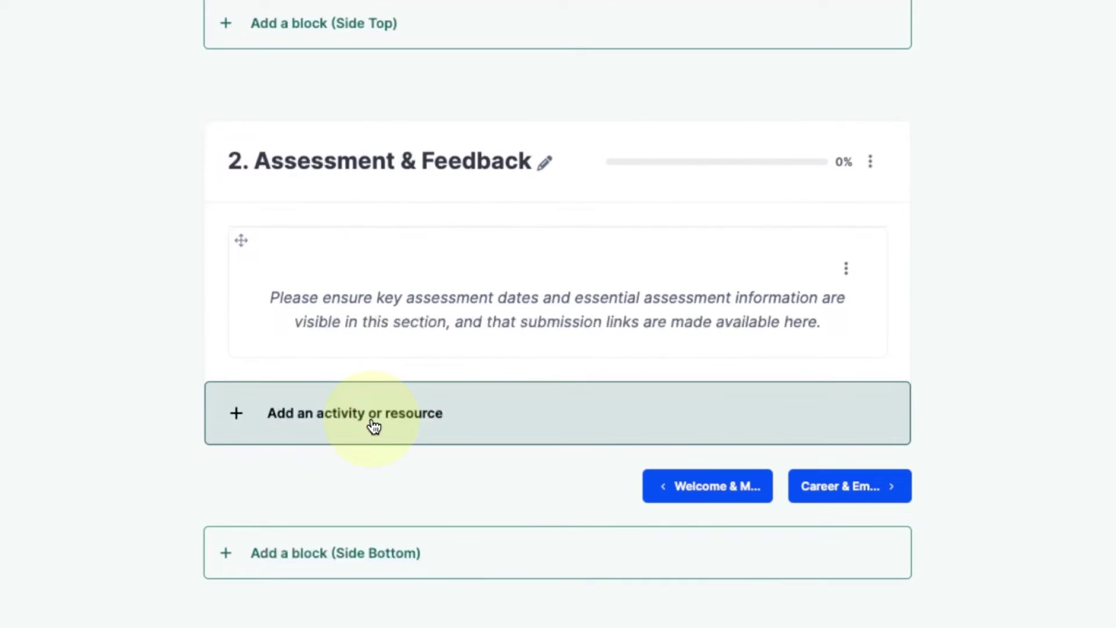
Step: Add a Turnitin Assignment 2 activity to the section from the activity chooser
click(374, 427)
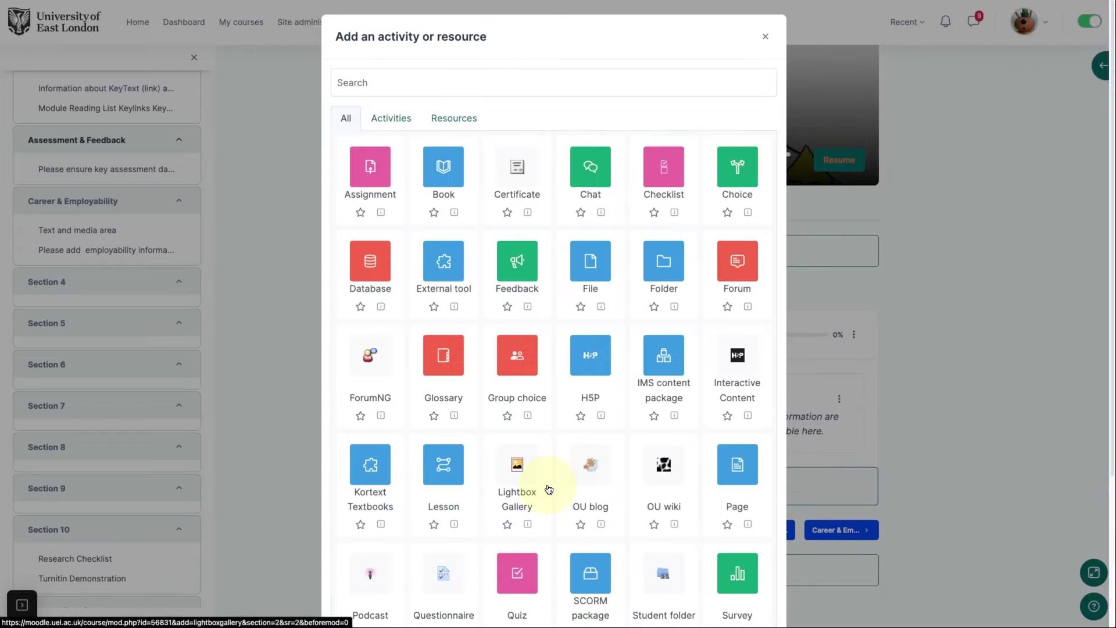
scroll(549, 490, down, 3)
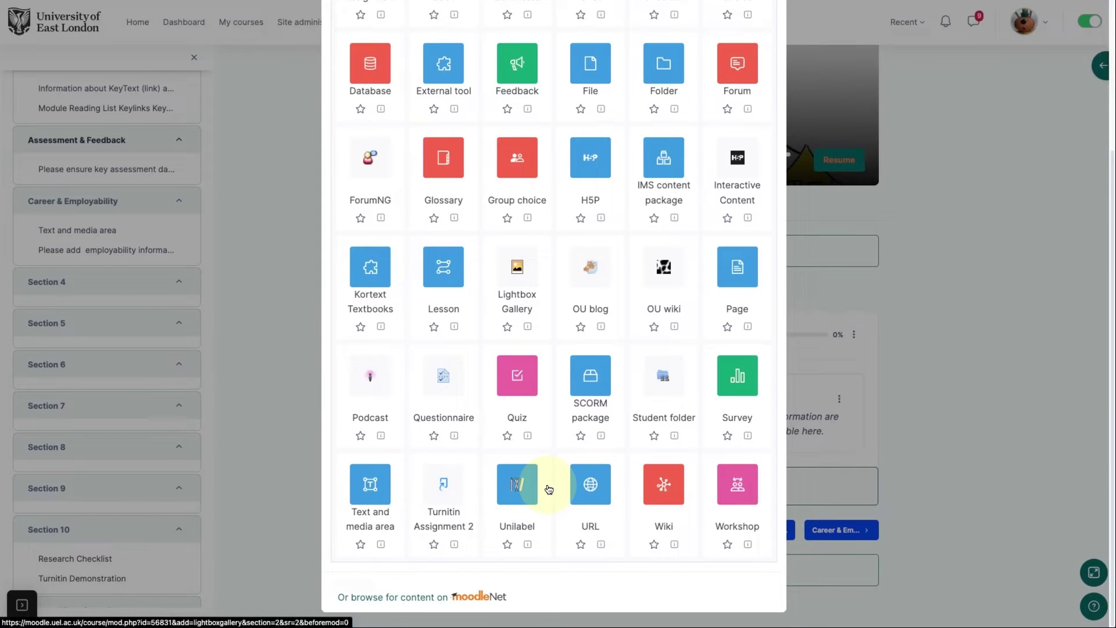
click(442, 491)
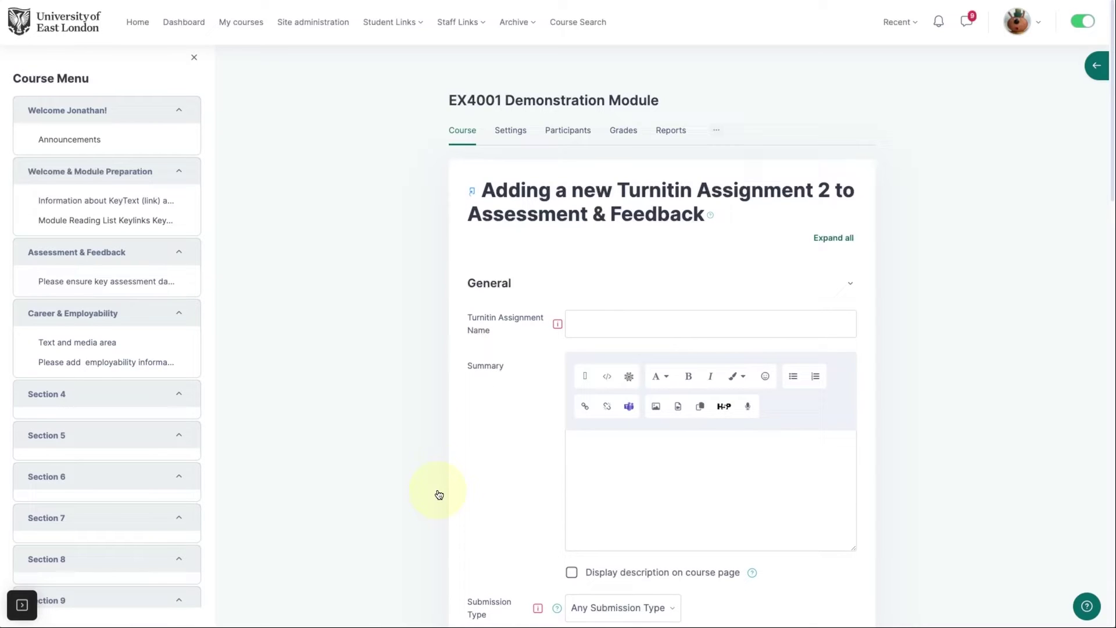
Step: Name the assignment '2000 word written assignment (due 23rd May, 2024)' and add a summary displayed on the course page
click(597, 336)
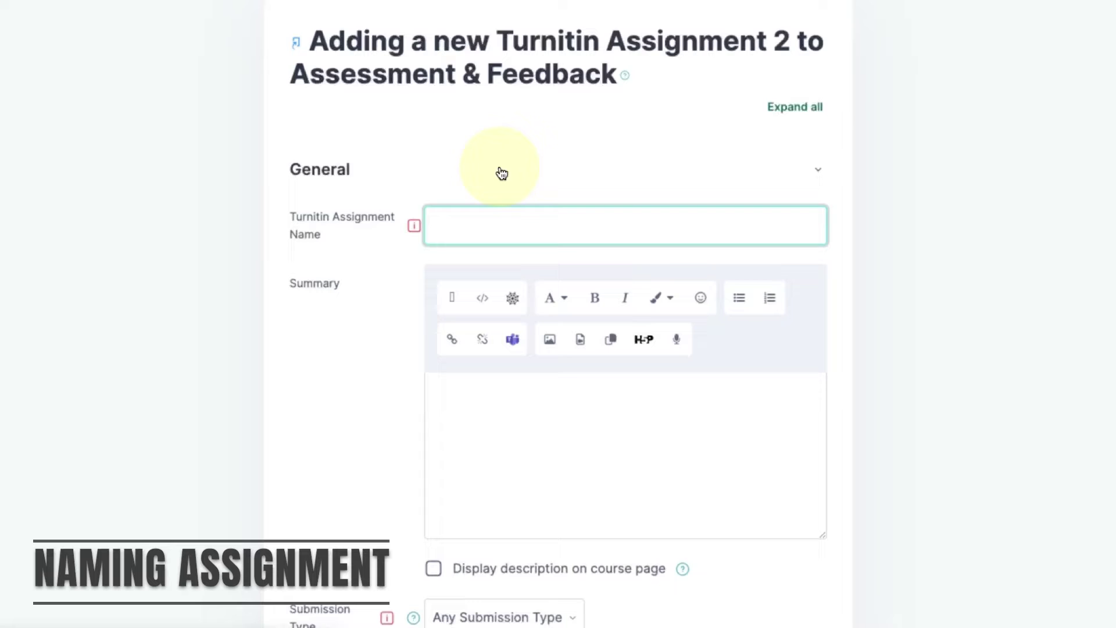
text(2000 word written assignment (due)
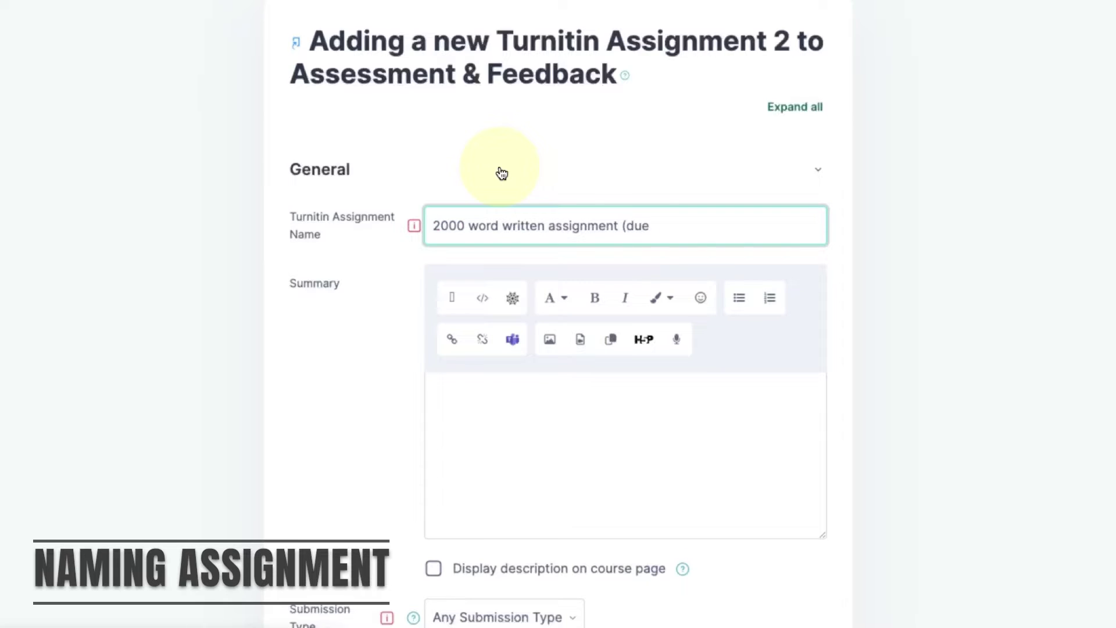
text( 23rd May, 2024))
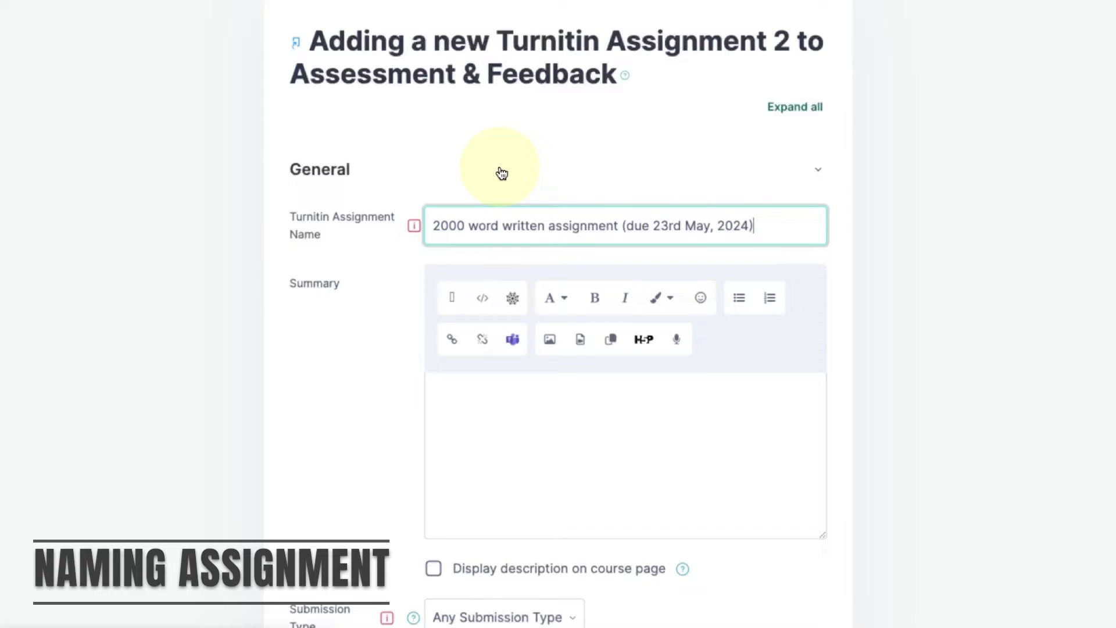
scroll(502, 173, down, 4)
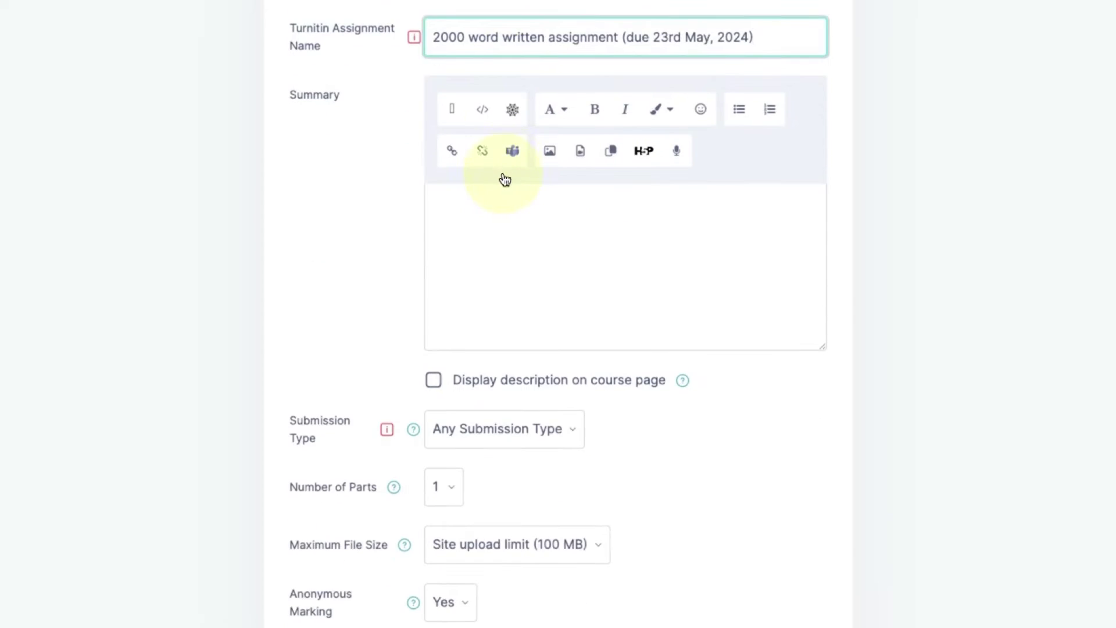
click(523, 246)
text(Add here any a)
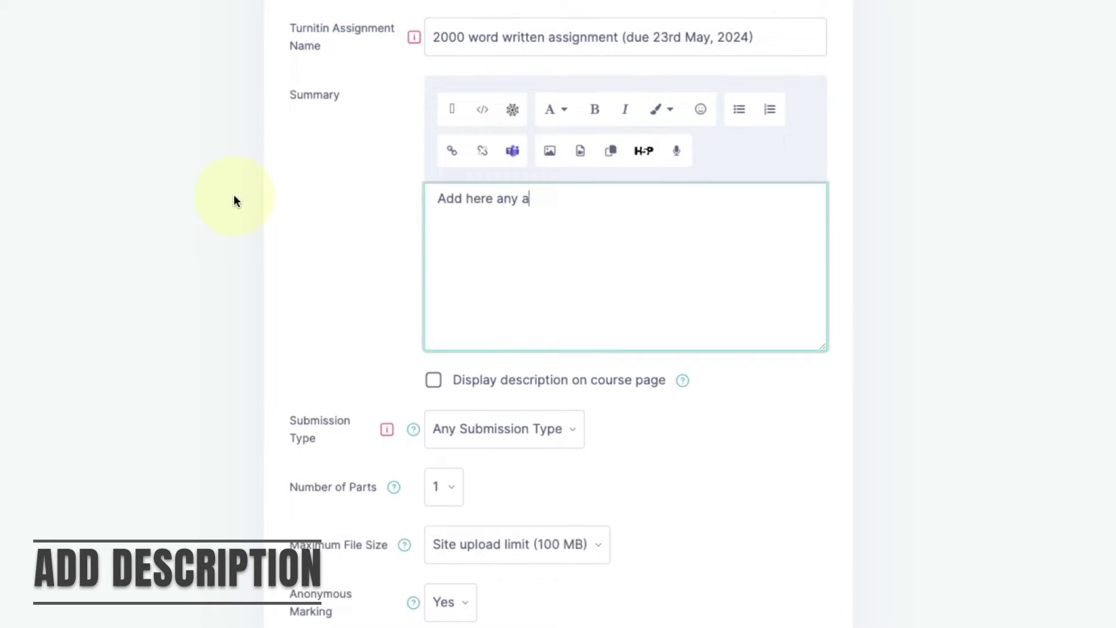
text(dditional instructions students should know,)
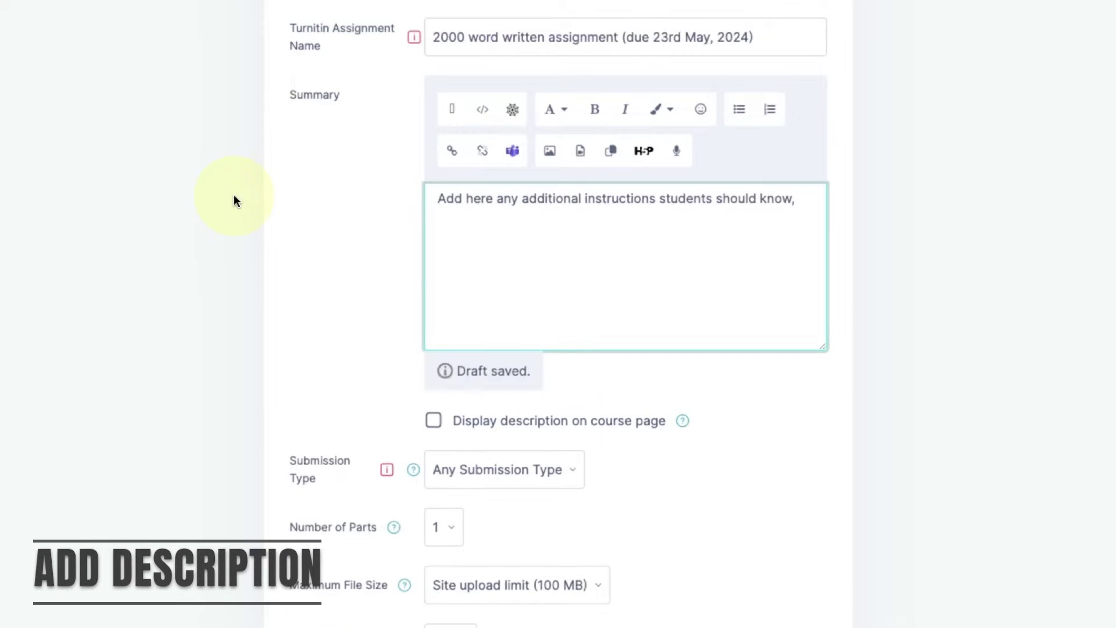
text( any final checks you think they should make, or the learning outcomes that the assign)
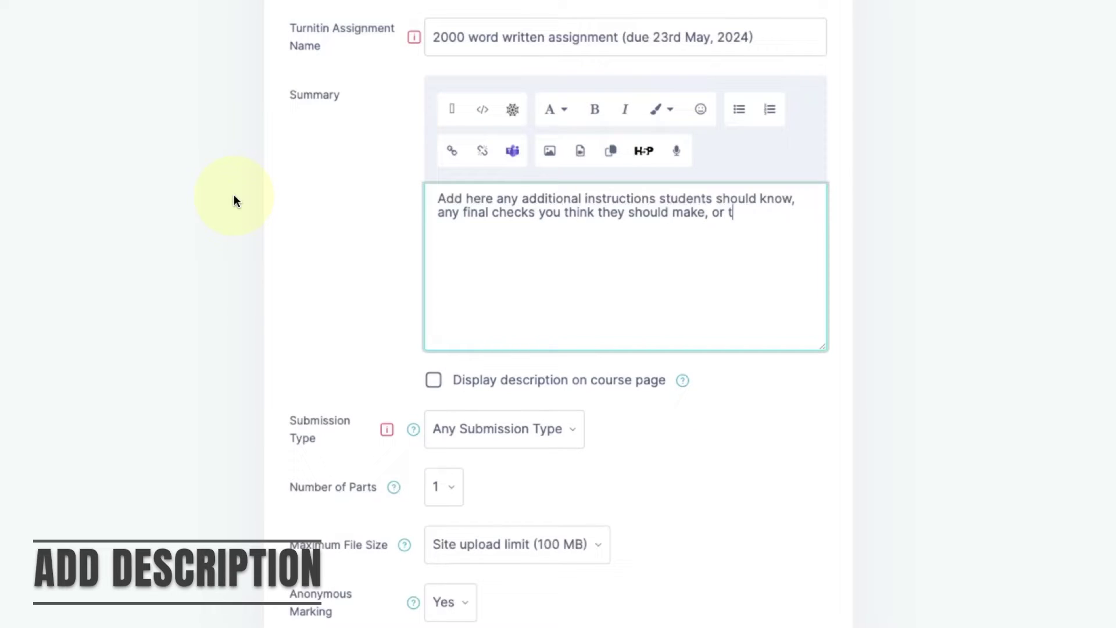
text(ment should be demonstrating.)
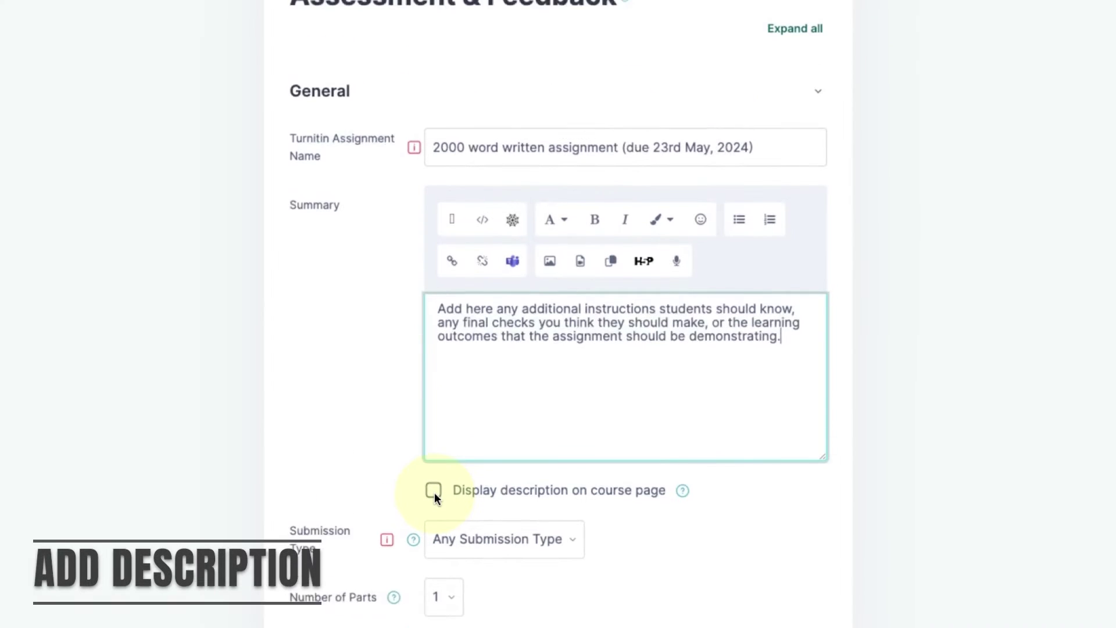
click(434, 539)
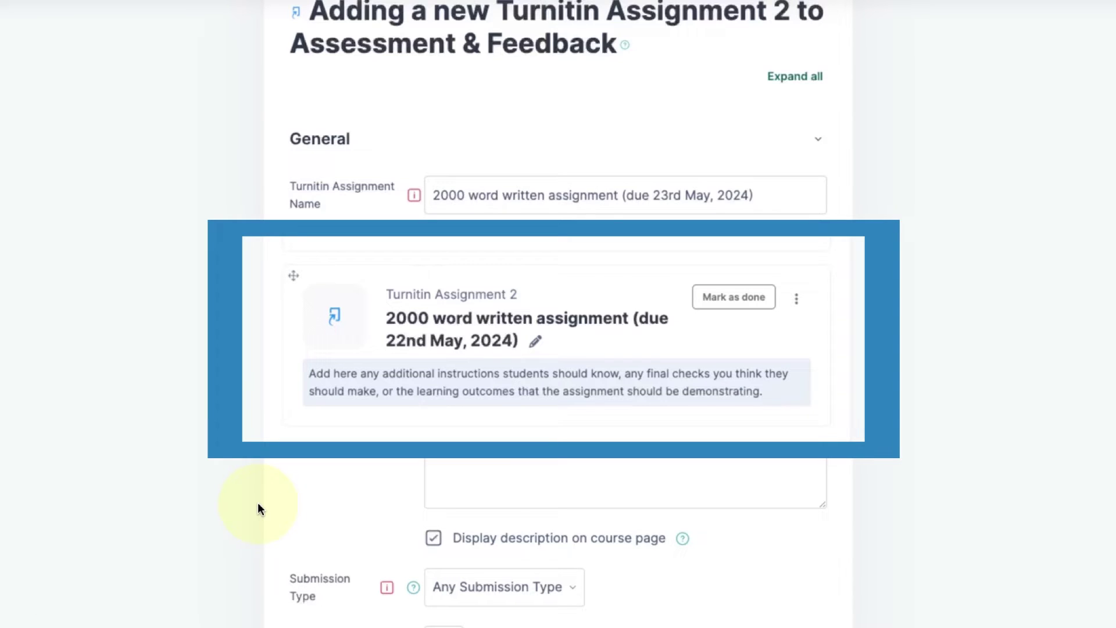
Step: Keep 1 part and the 100 MB site upload limit, and set Anonymous Marking to No
scroll(261, 511, down, 3)
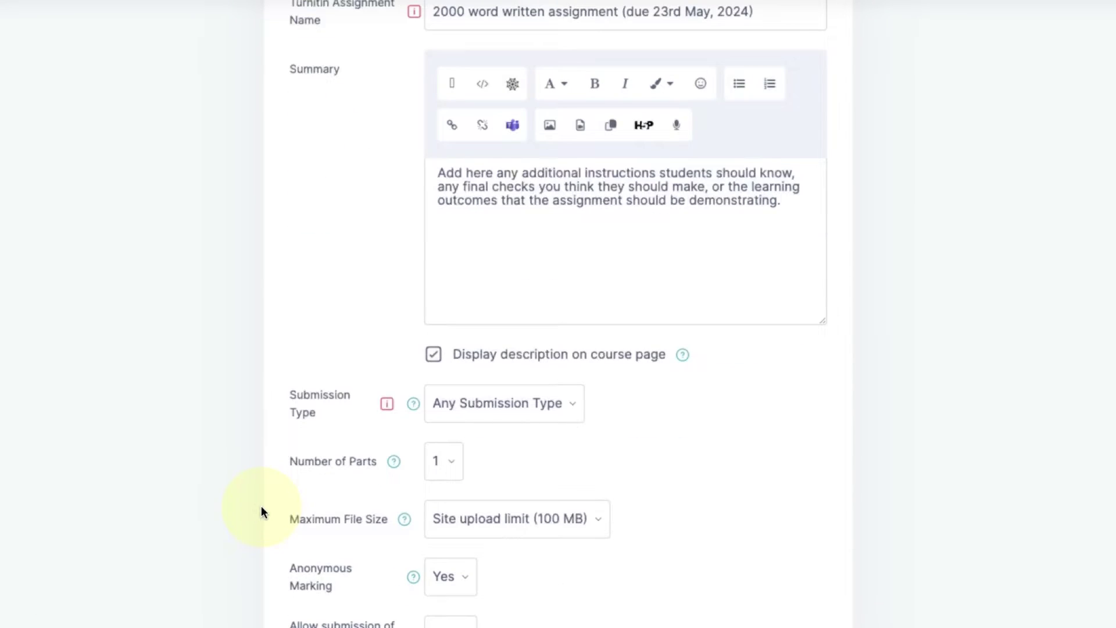
scroll(261, 504, down, 3)
click(450, 266)
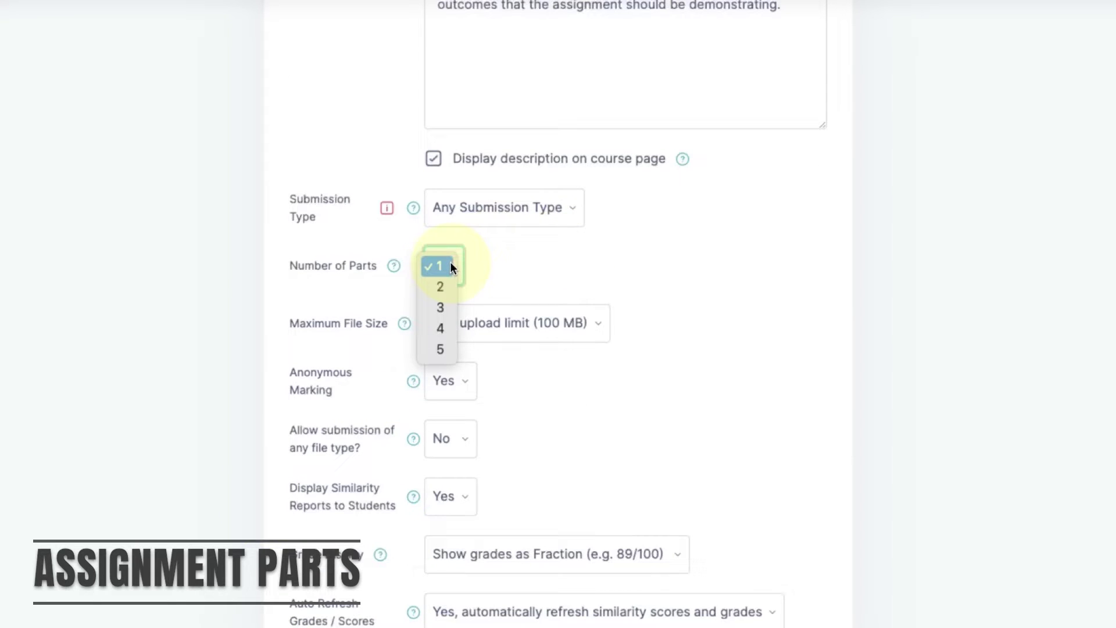
click(450, 267)
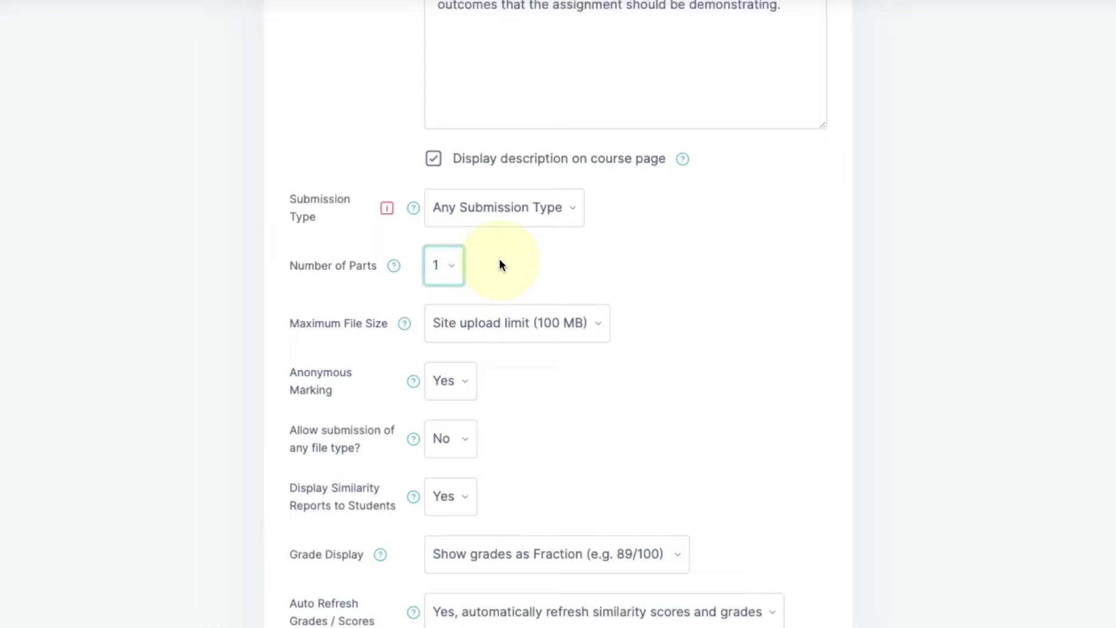
click(500, 266)
click(577, 325)
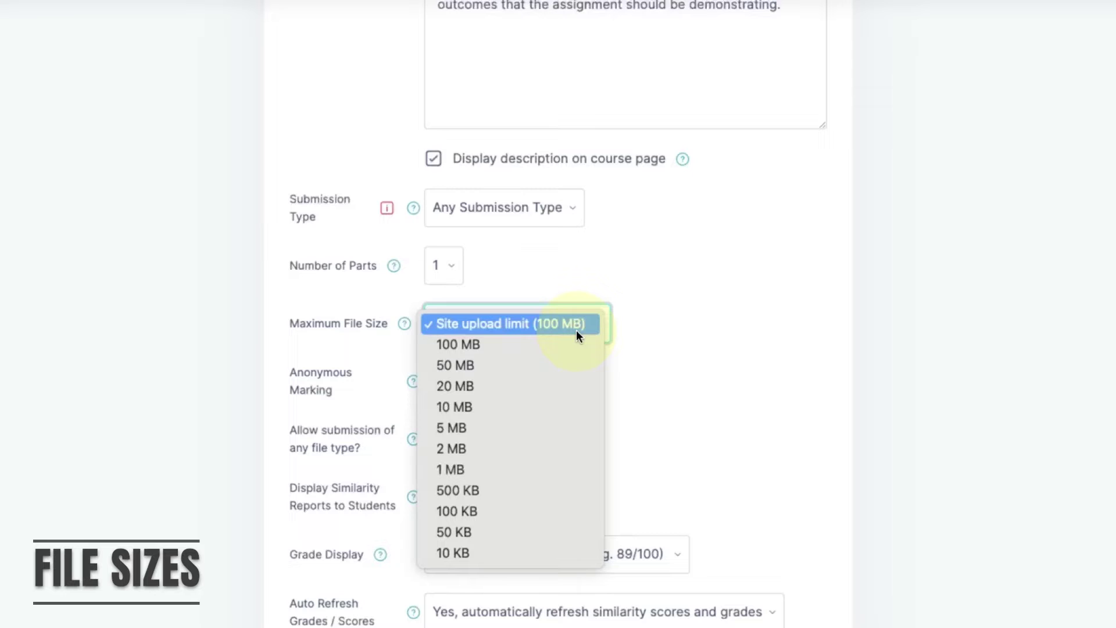
click(576, 329)
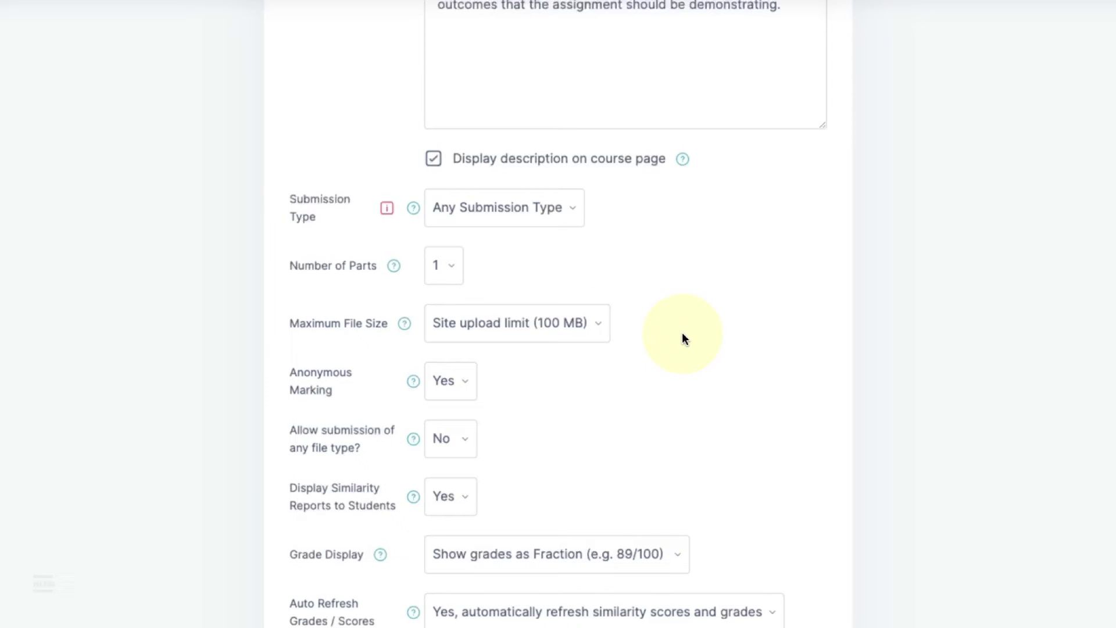
click(471, 380)
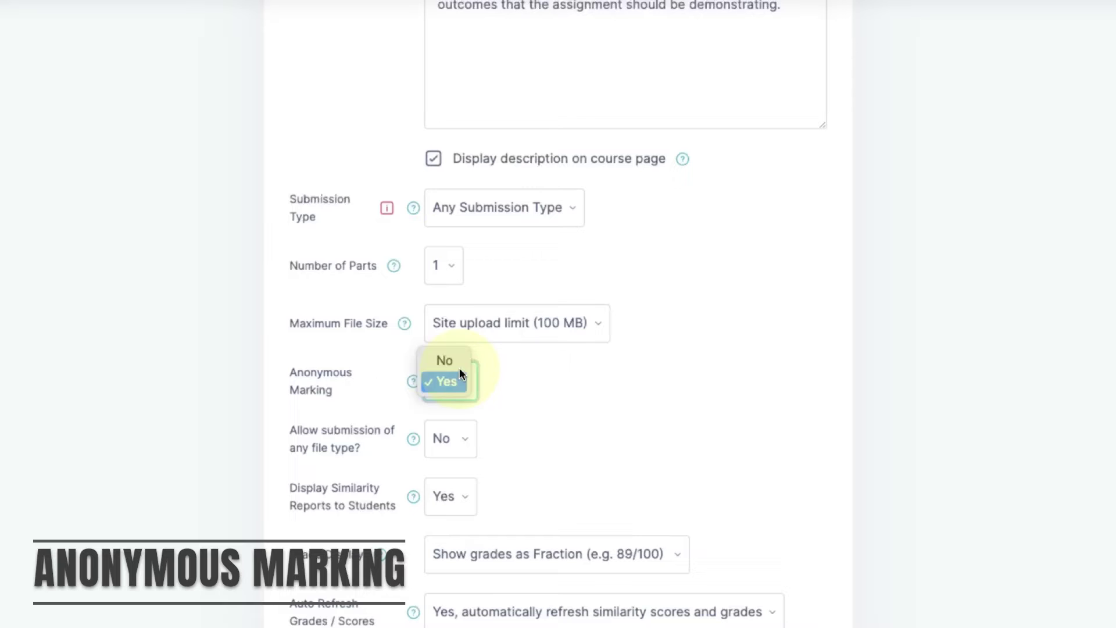
click(455, 360)
scroll(682, 410, down, 8)
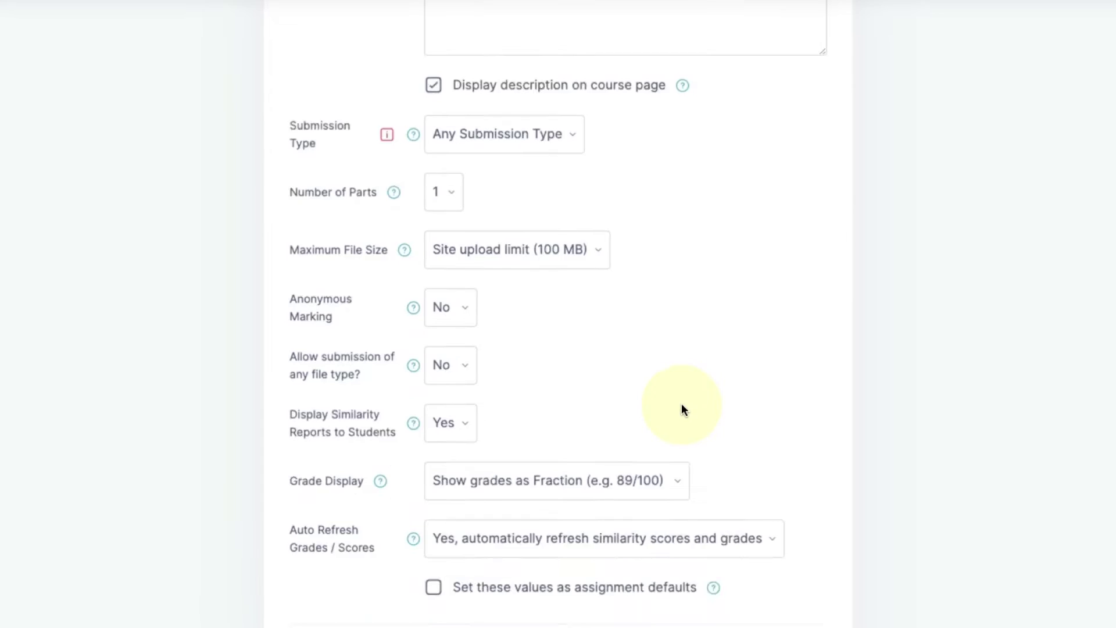
Step: In the grade settings, change the maximum grade from 100 to 50 and switch the grade type to Scale
click(347, 205)
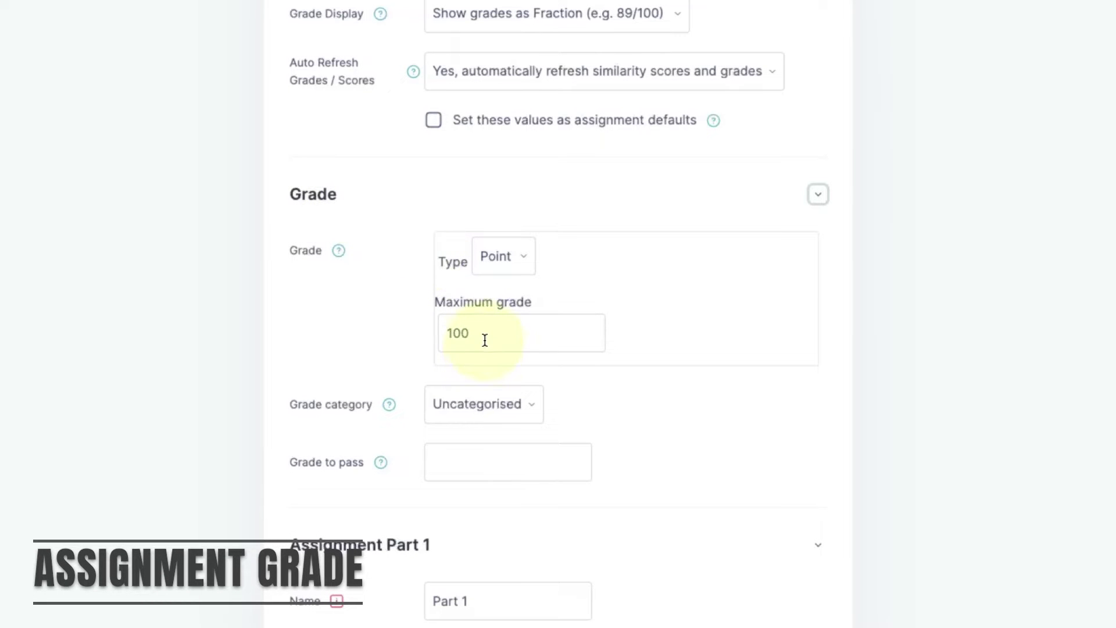
drag(483, 341, 427, 325)
text(50)
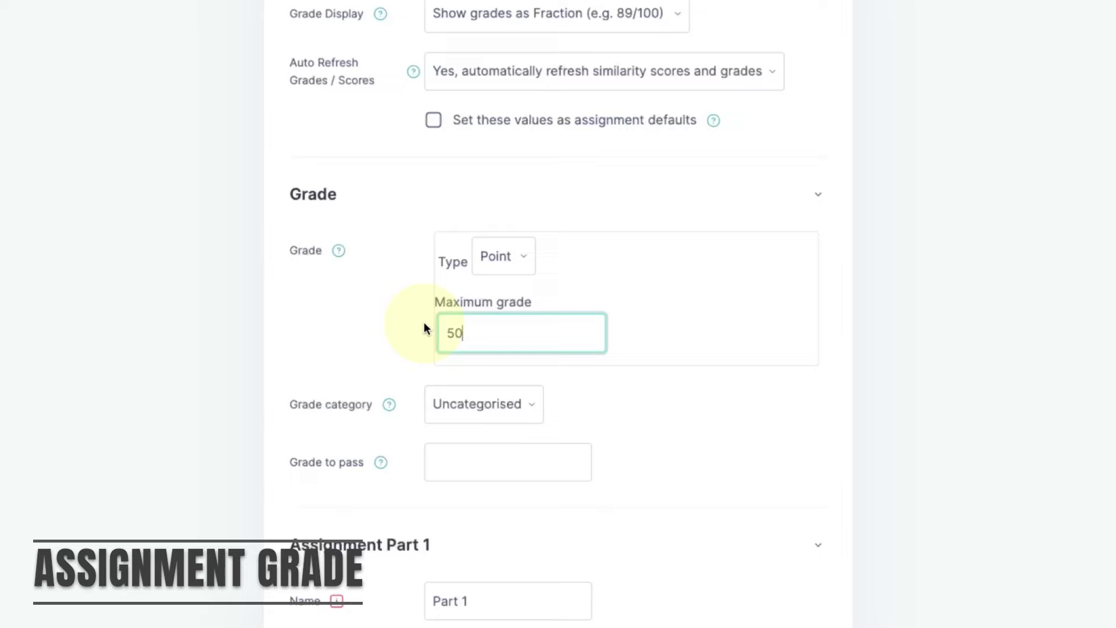
click(522, 257)
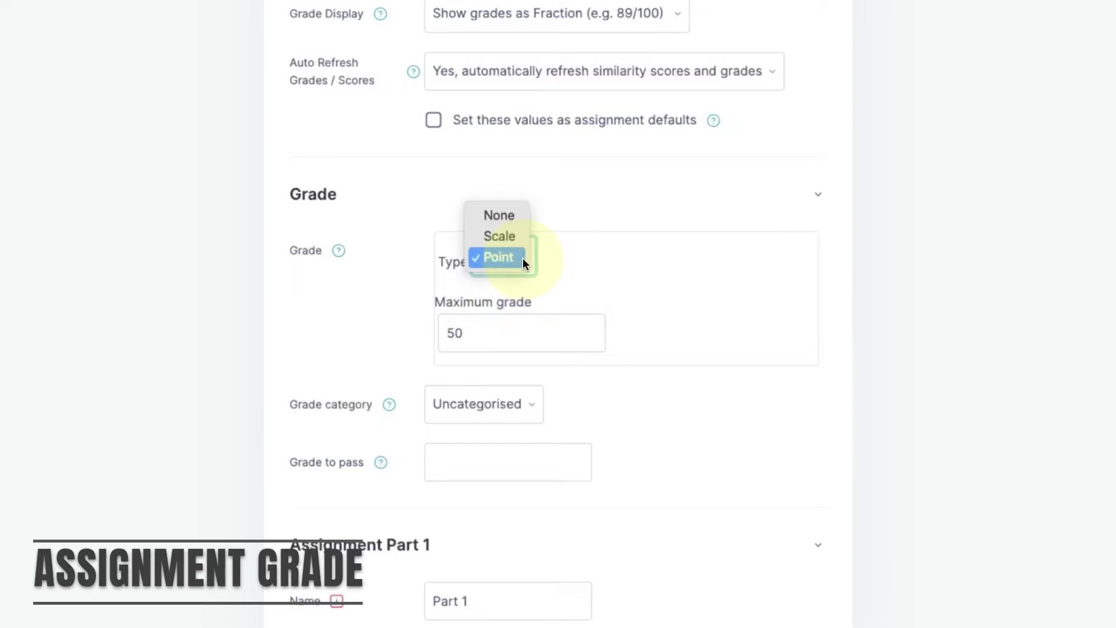
key(Escape)
key(Up)
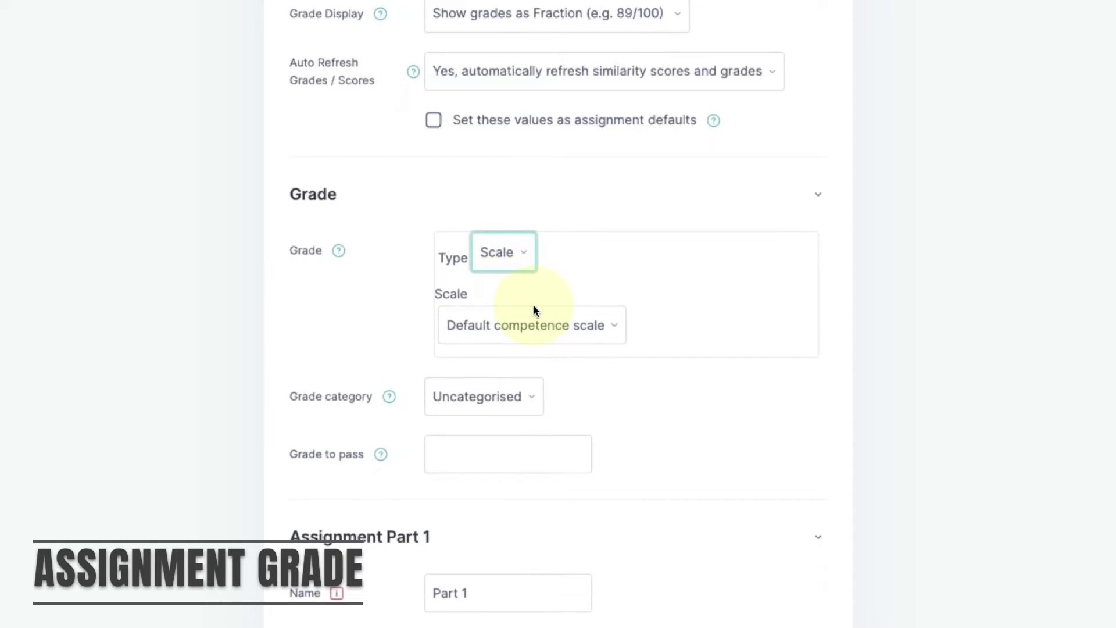
Step: Try the Pass / Fail scale, then change the grade type to None
click(534, 321)
click(525, 347)
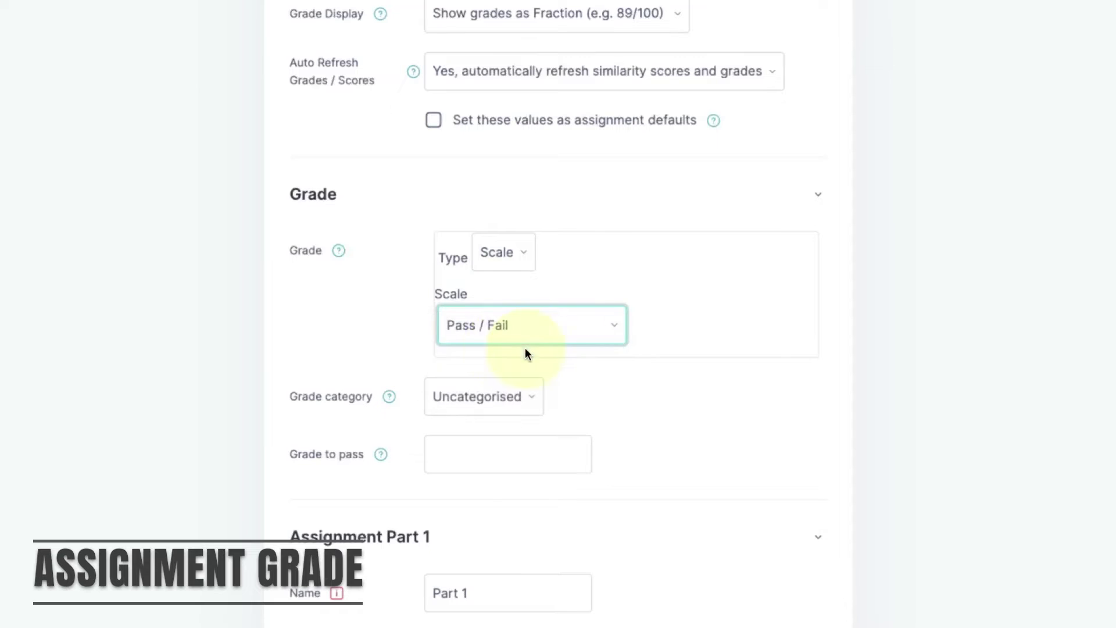
click(329, 336)
click(506, 259)
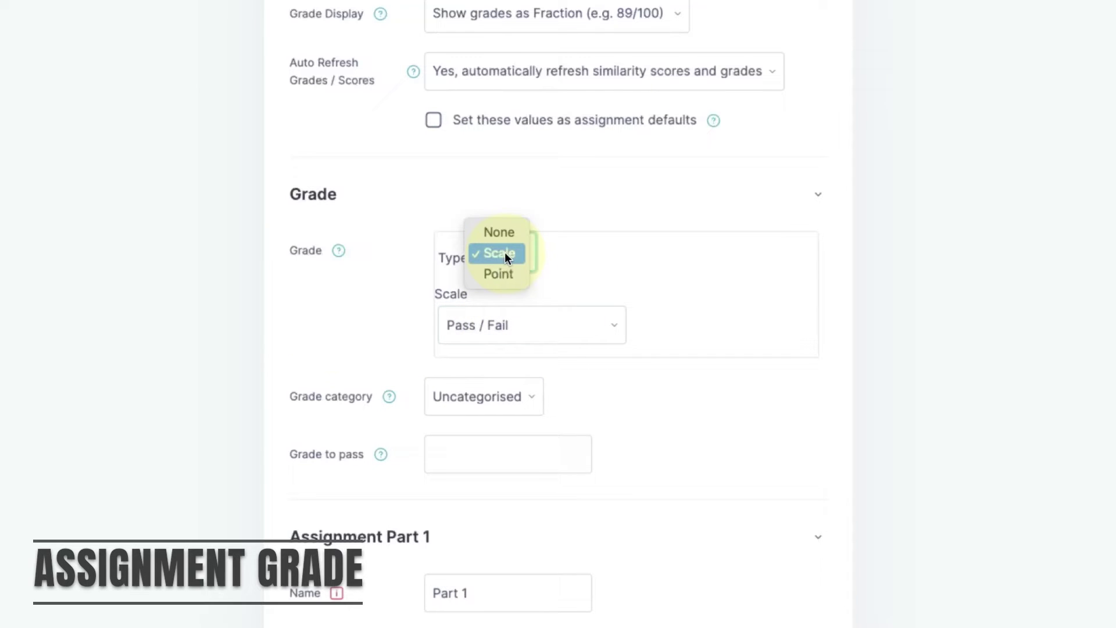
click(505, 231)
click(660, 257)
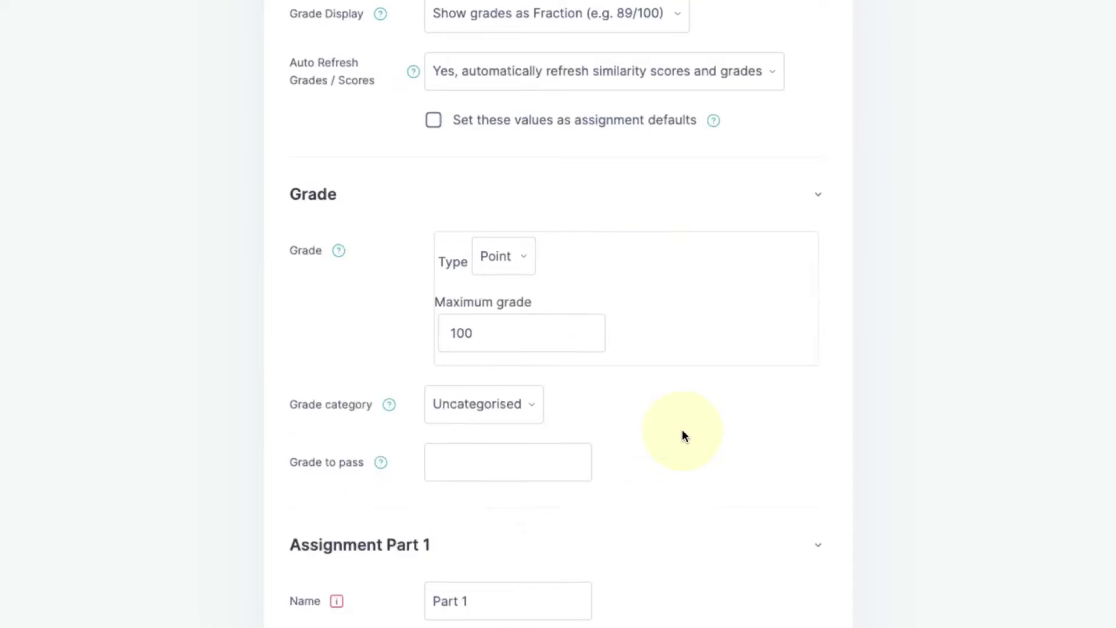
Step: Rename Part 1 to '1500 word essay' and Part 2 to '500 word reflection on feedback'
scroll(683, 436, down, 7)
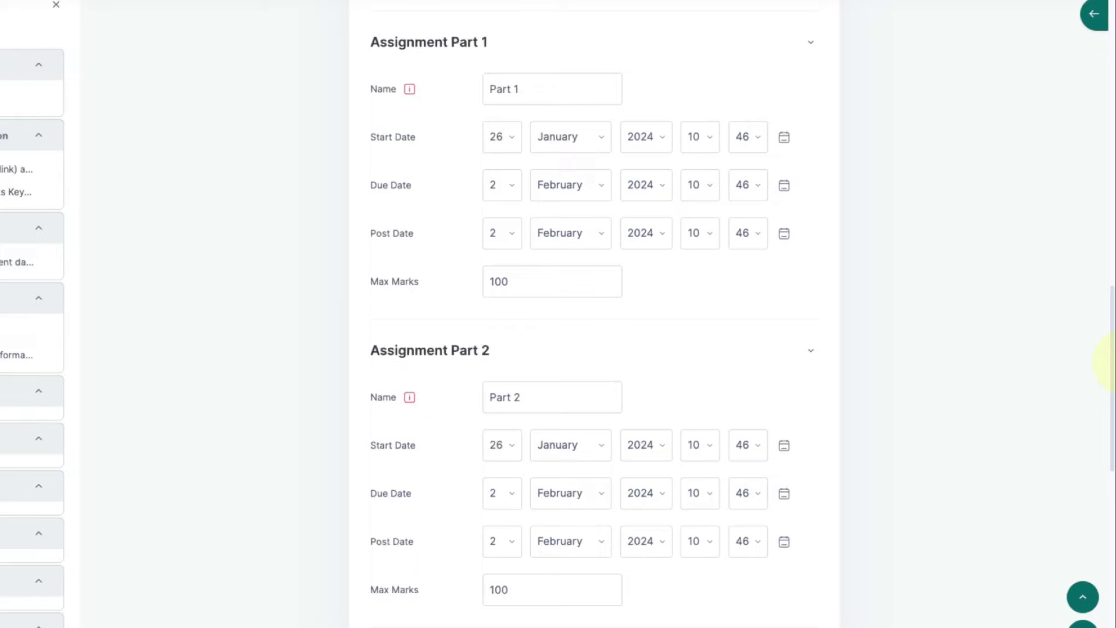
triple_click(520, 89)
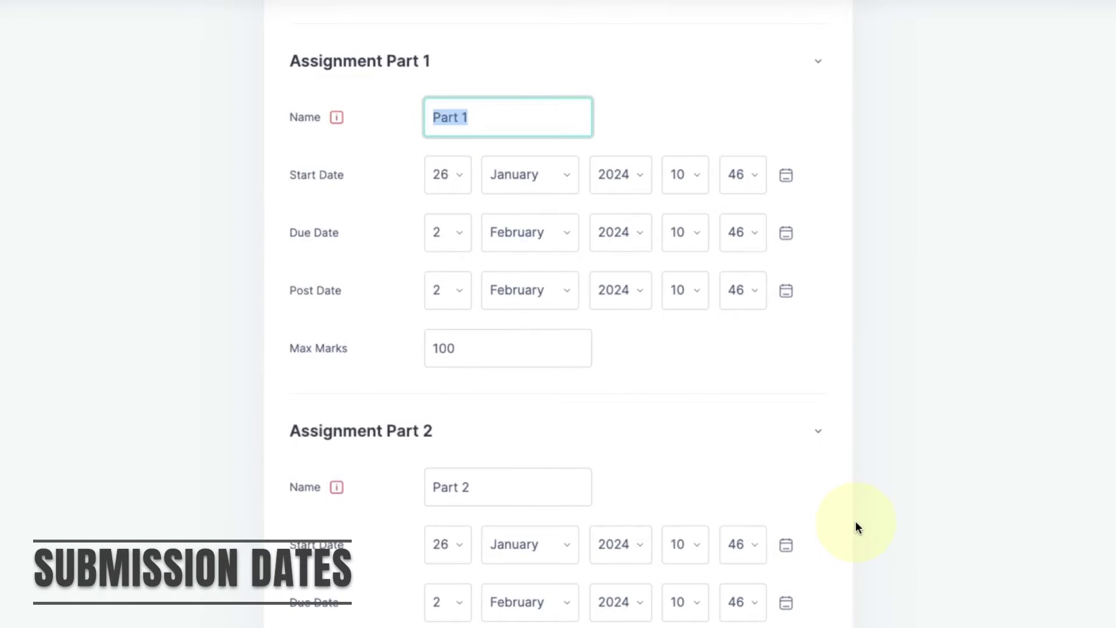
text(1500 word essay)
triple_click(442, 487)
text(500 word reflection on feedback)
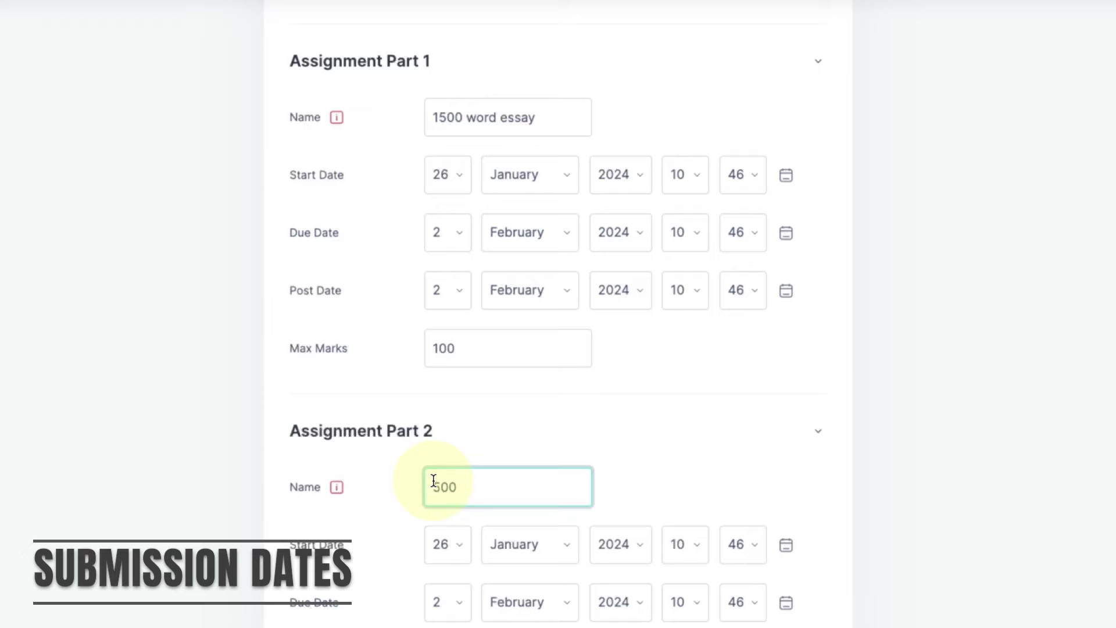
click(740, 492)
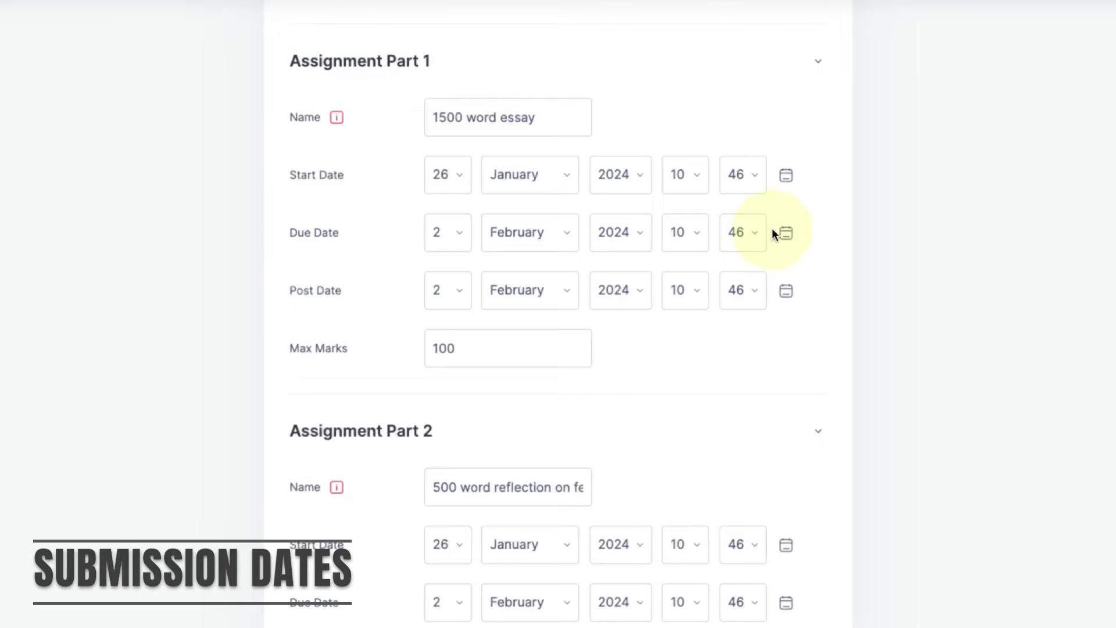
Step: Set Part 1's due date to 22 May 2024 at 13:00
click(787, 234)
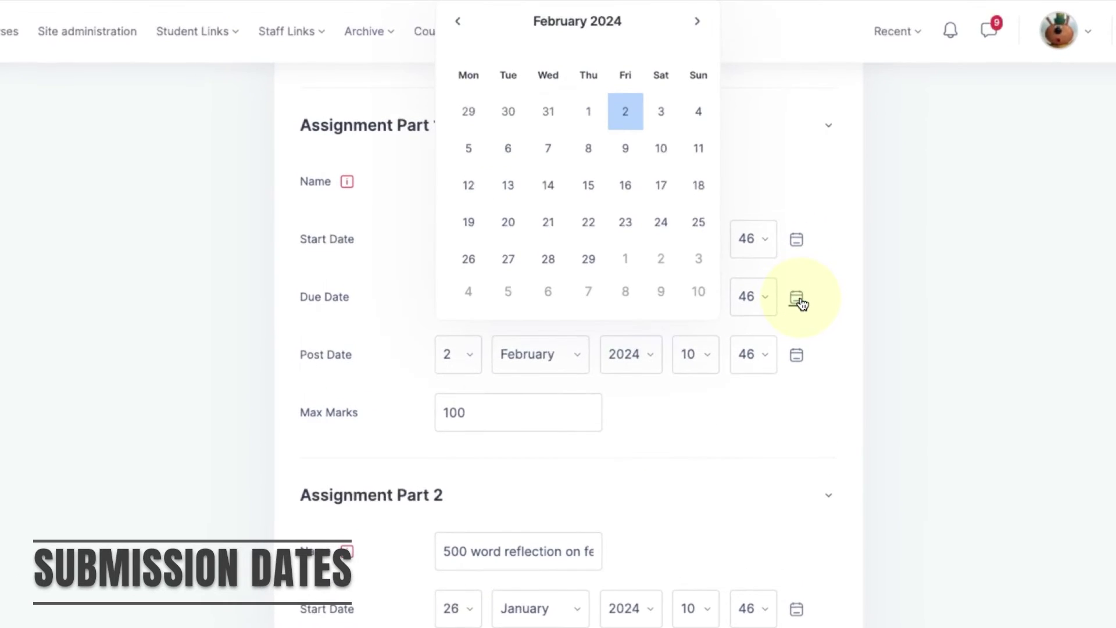
click(698, 22)
click(700, 22)
click(700, 23)
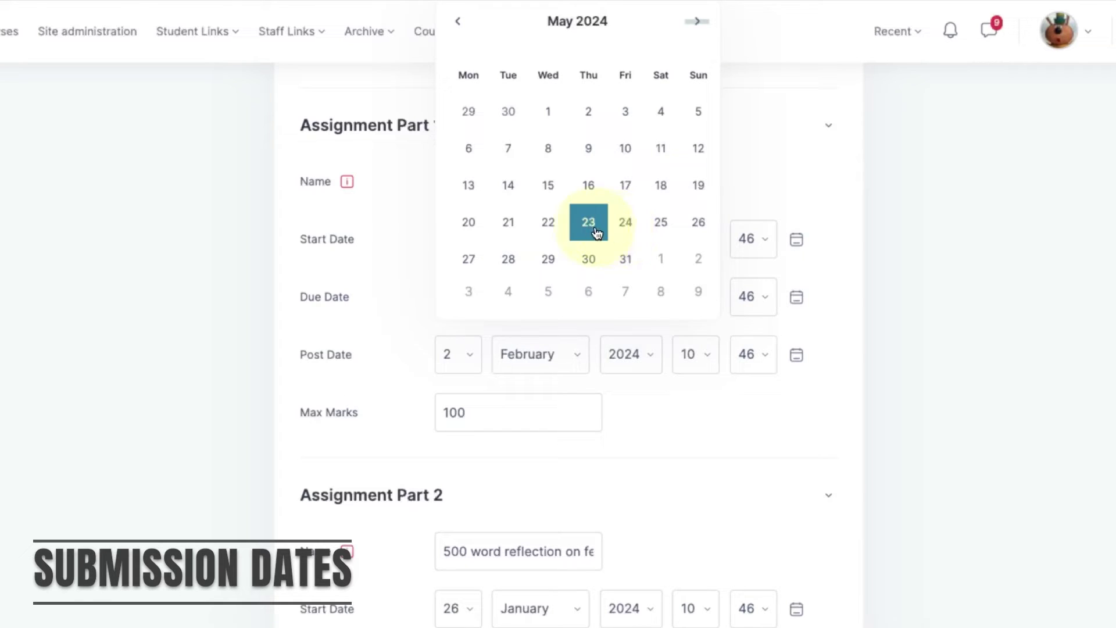
click(553, 228)
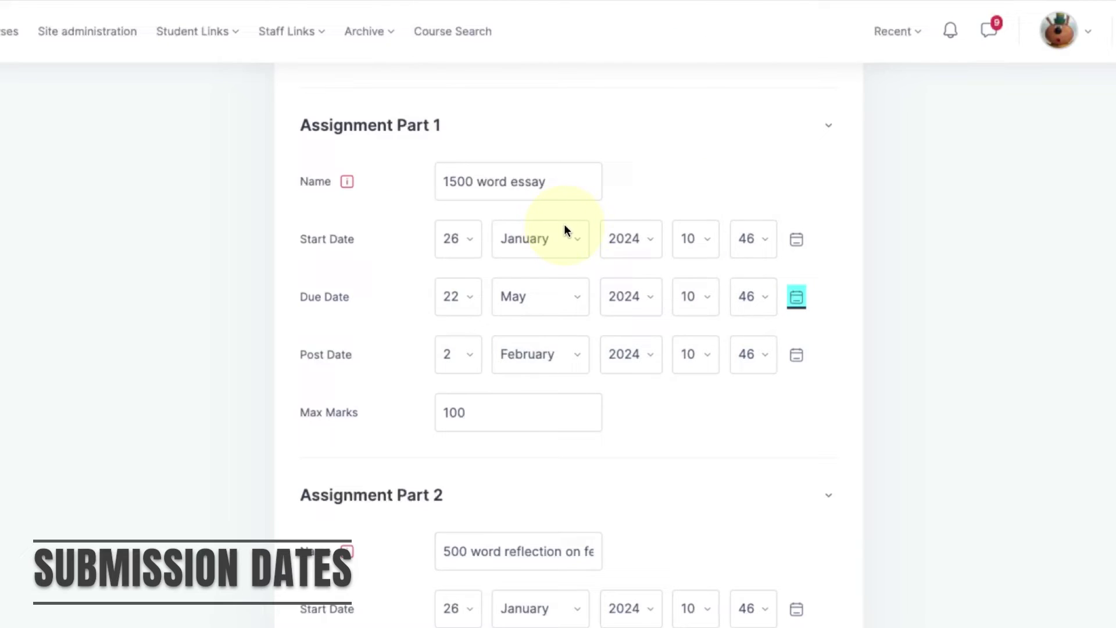
click(713, 302)
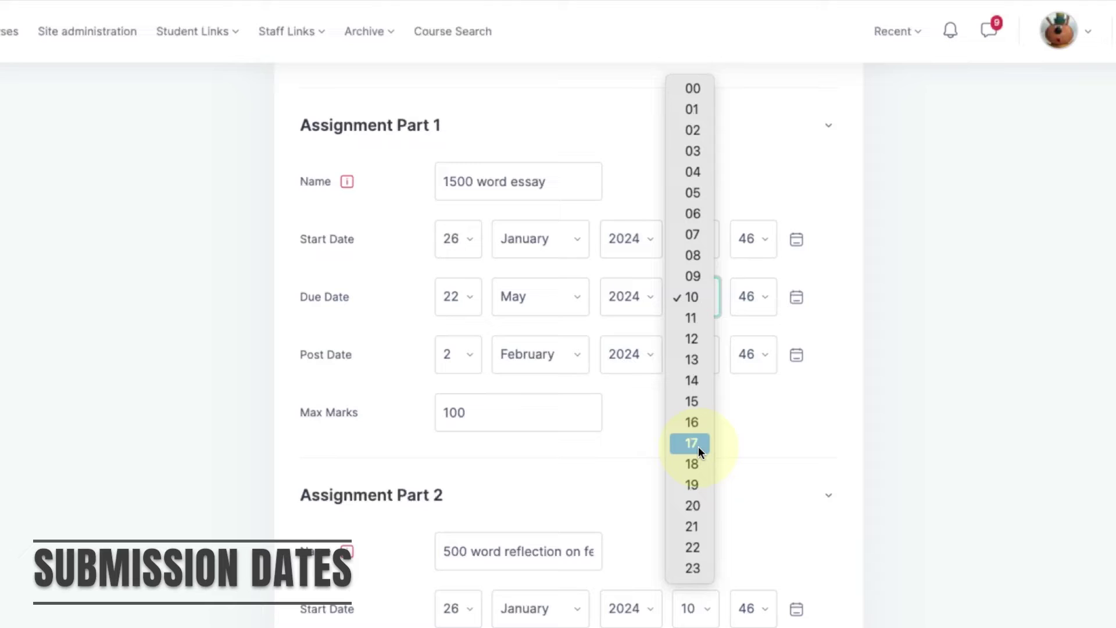
click(699, 361)
click(754, 297)
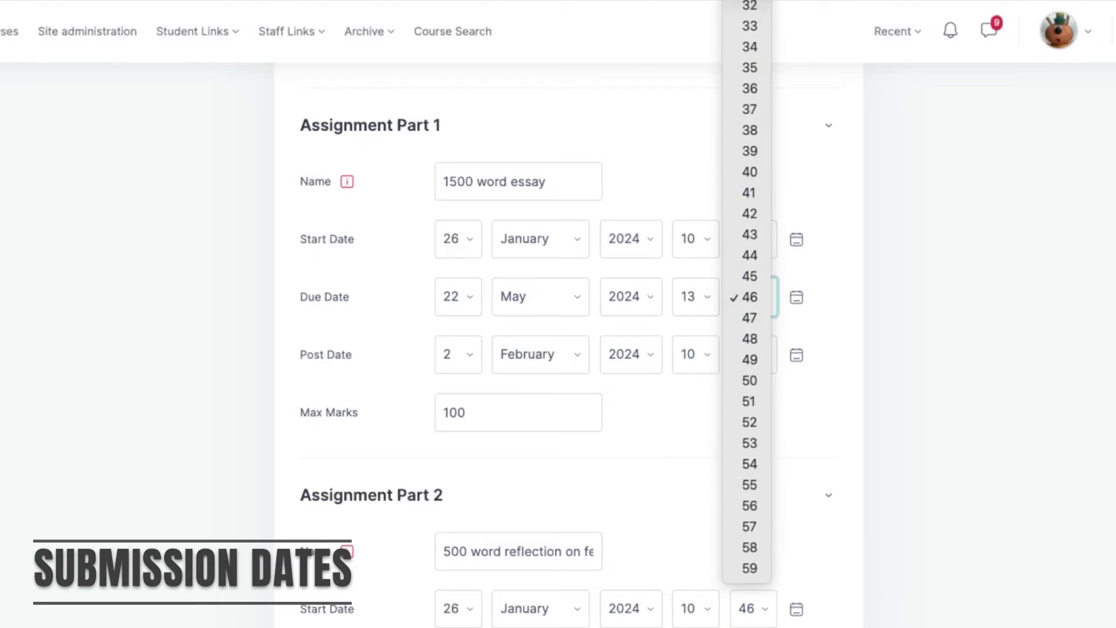
scroll(750, 174, up, 10)
click(750, 27)
click(902, 334)
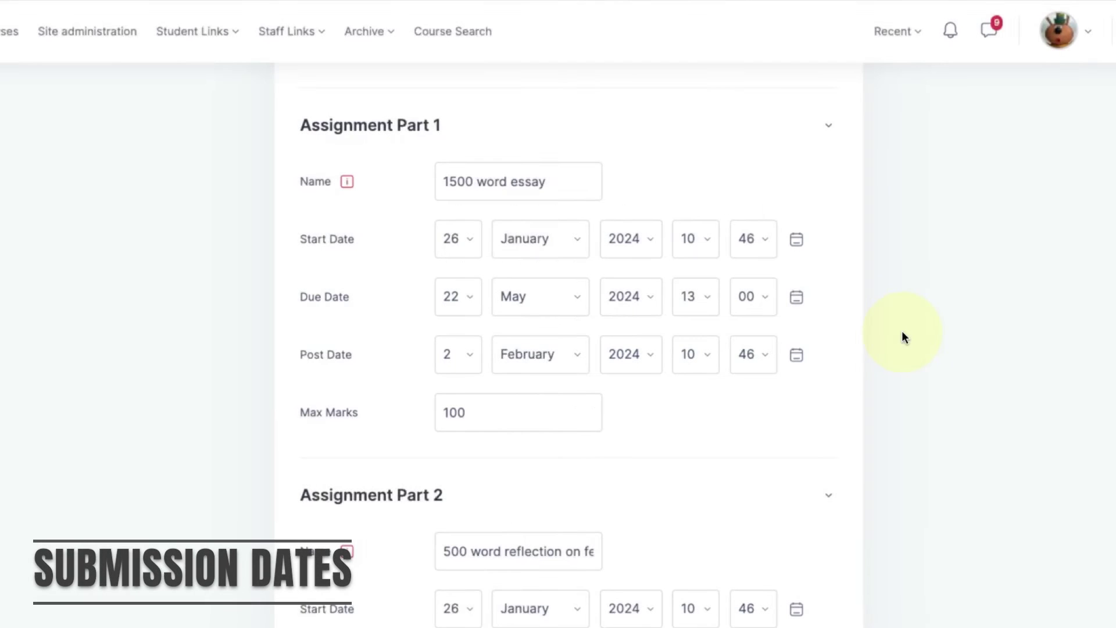
Step: Set Part 1's post date to 5 June 2024 at 13:00
click(797, 355)
triple_click(697, 35)
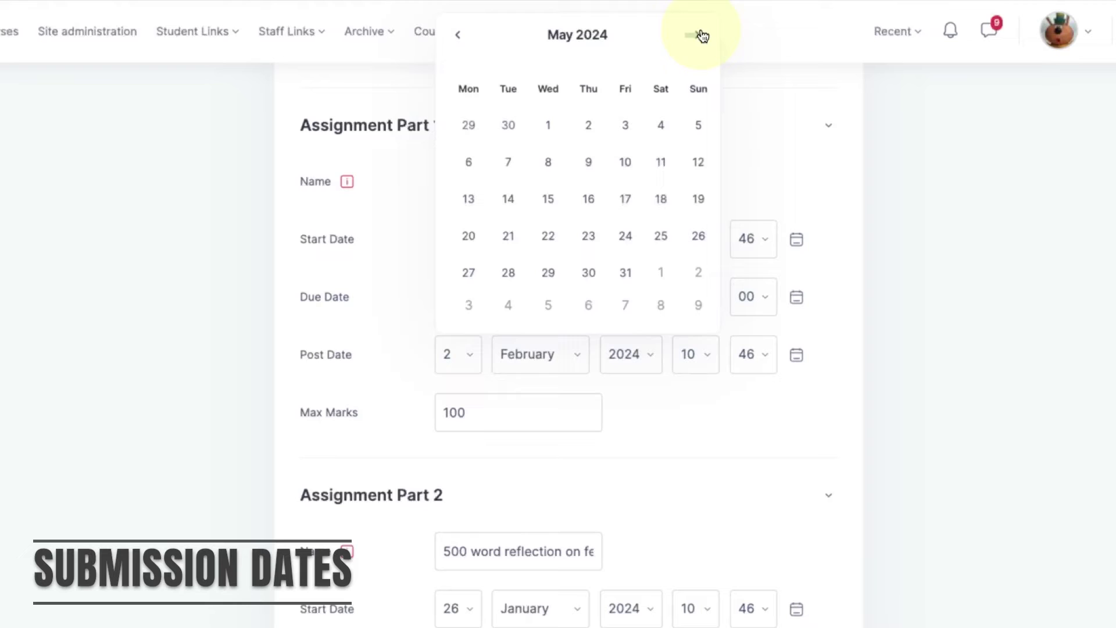
double_click(703, 34)
click(458, 34)
click(589, 158)
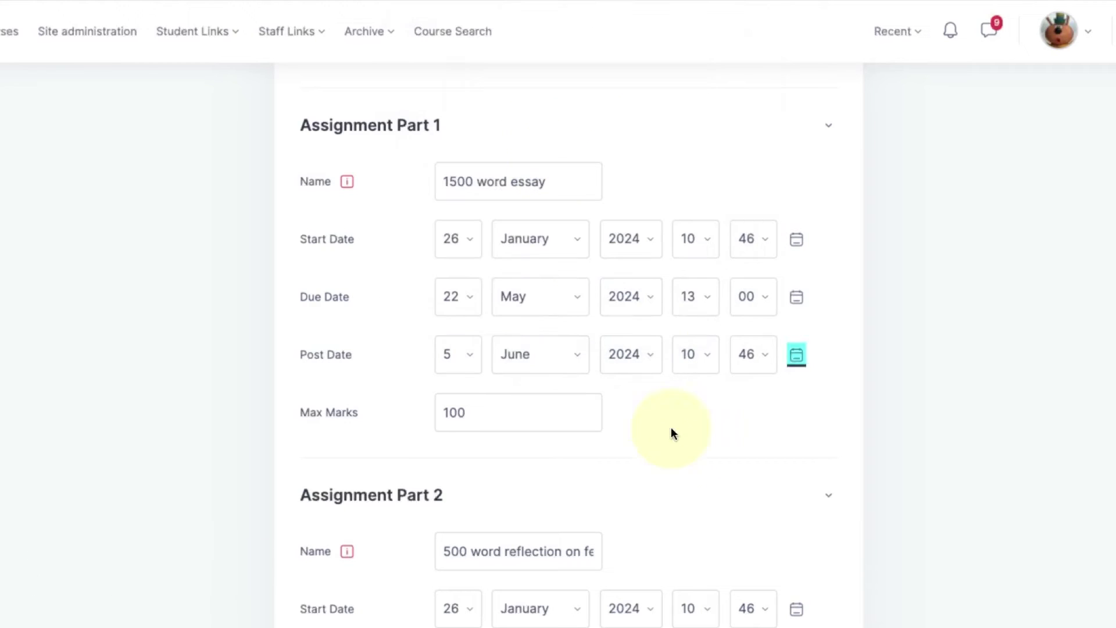
click(696, 354)
click(692, 417)
click(753, 355)
scroll(762, 174, up, 3)
click(762, 14)
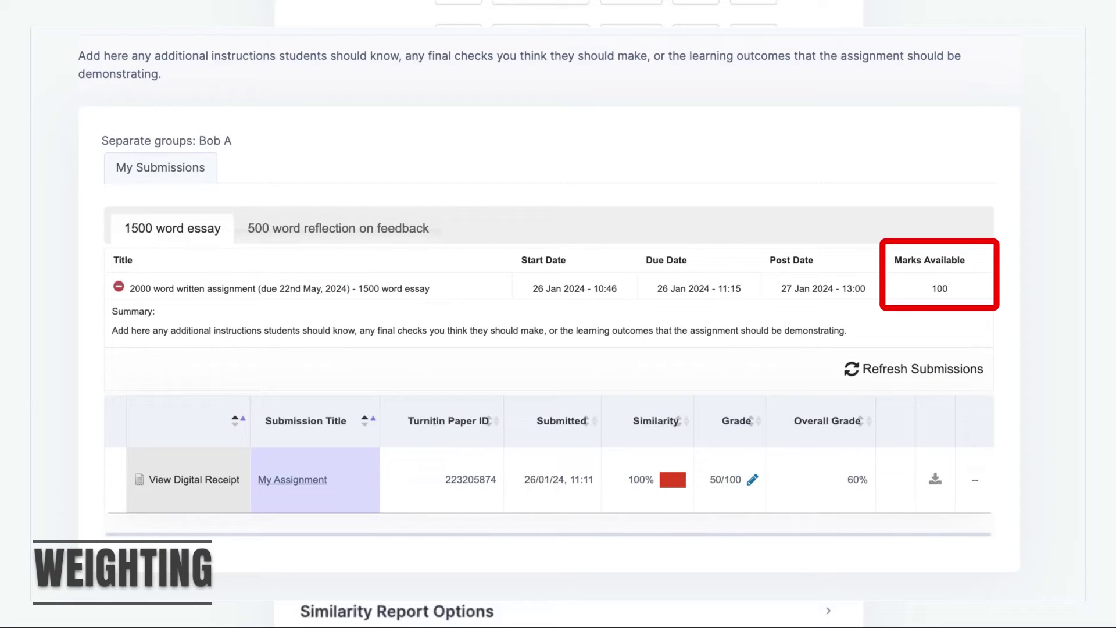
click(289, 223)
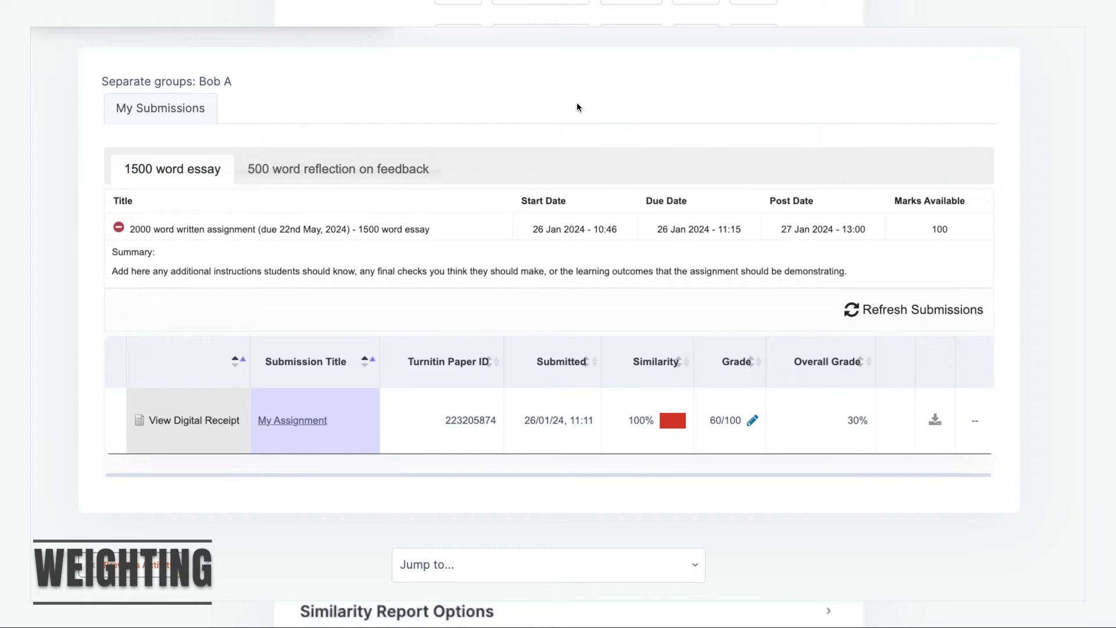
click(316, 170)
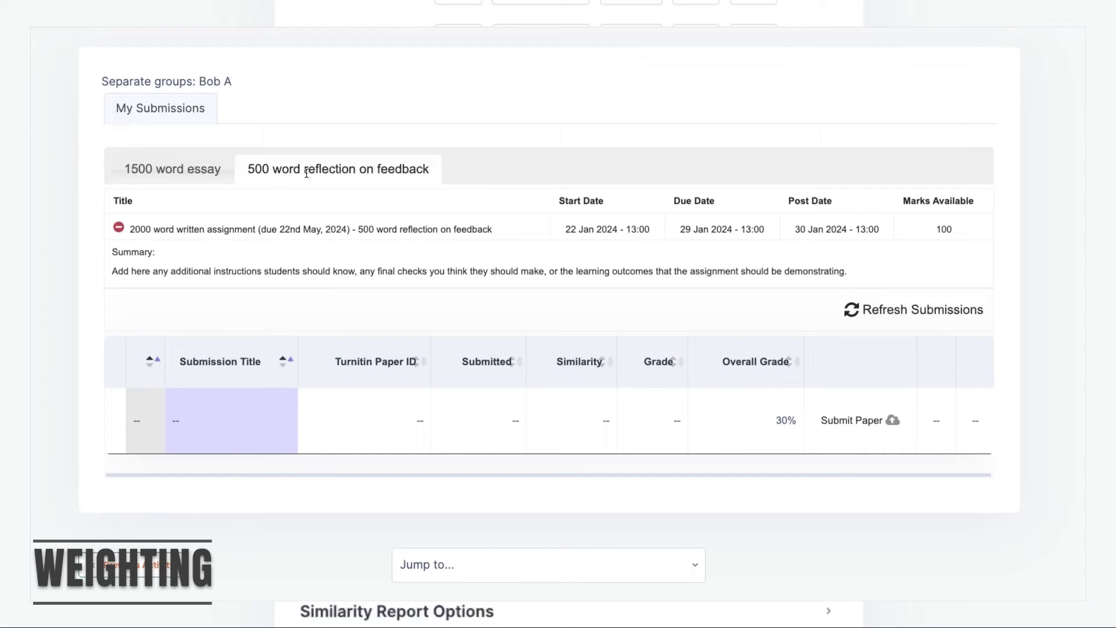
click(190, 174)
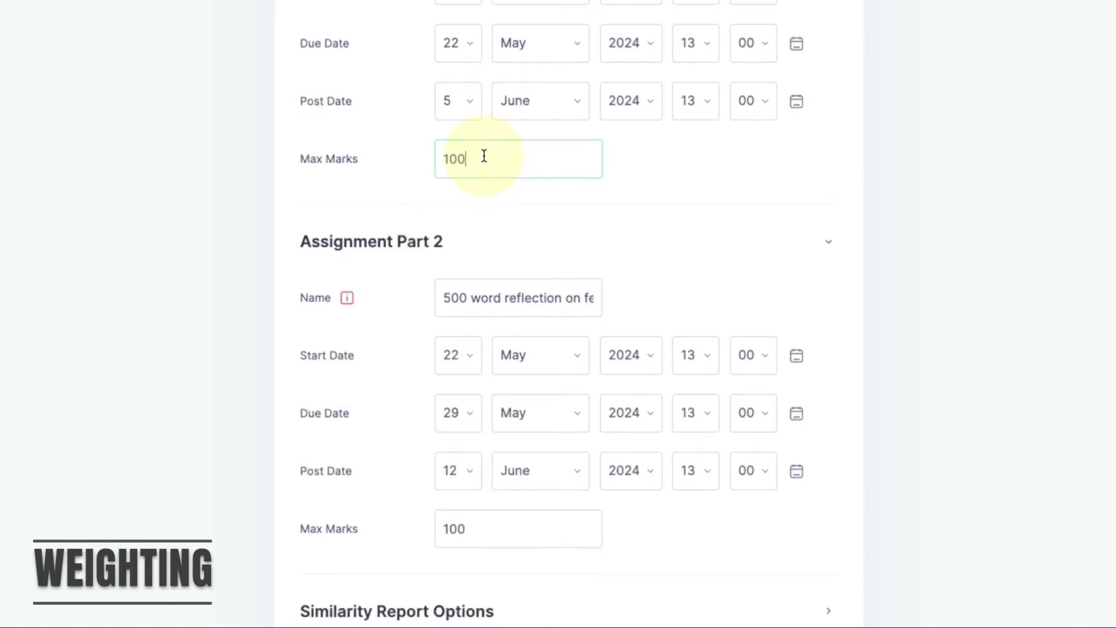
Step: Give Part 1 max marks of 85 and Part 2 max marks of 15, then expand Similarity Report Options
double_click(483, 158)
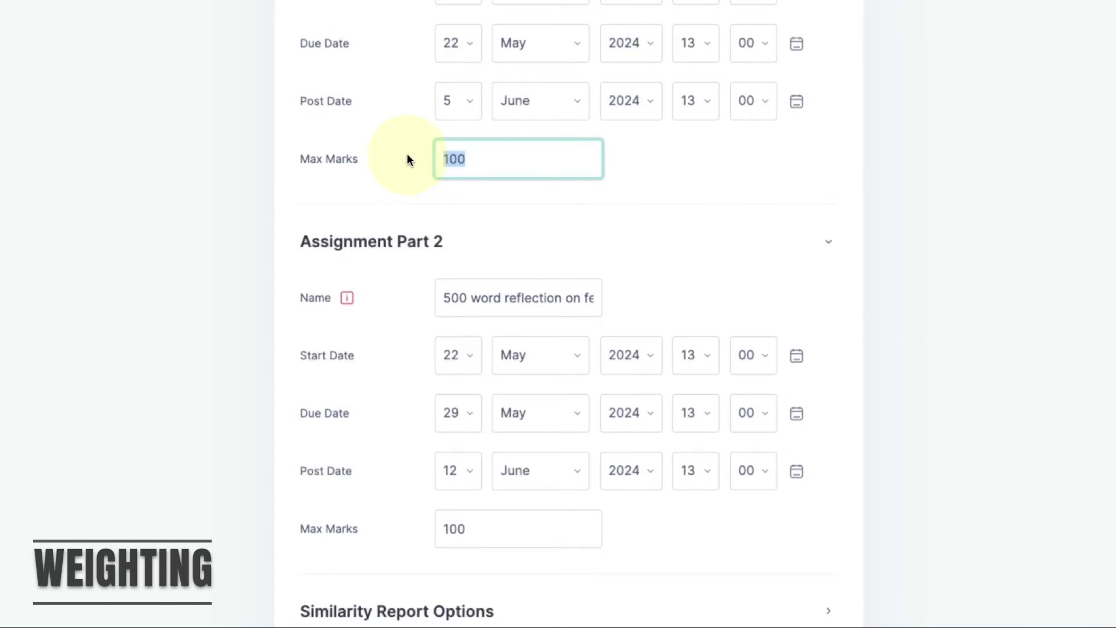
text(85)
double_click(465, 529)
text(15)
click(187, 507)
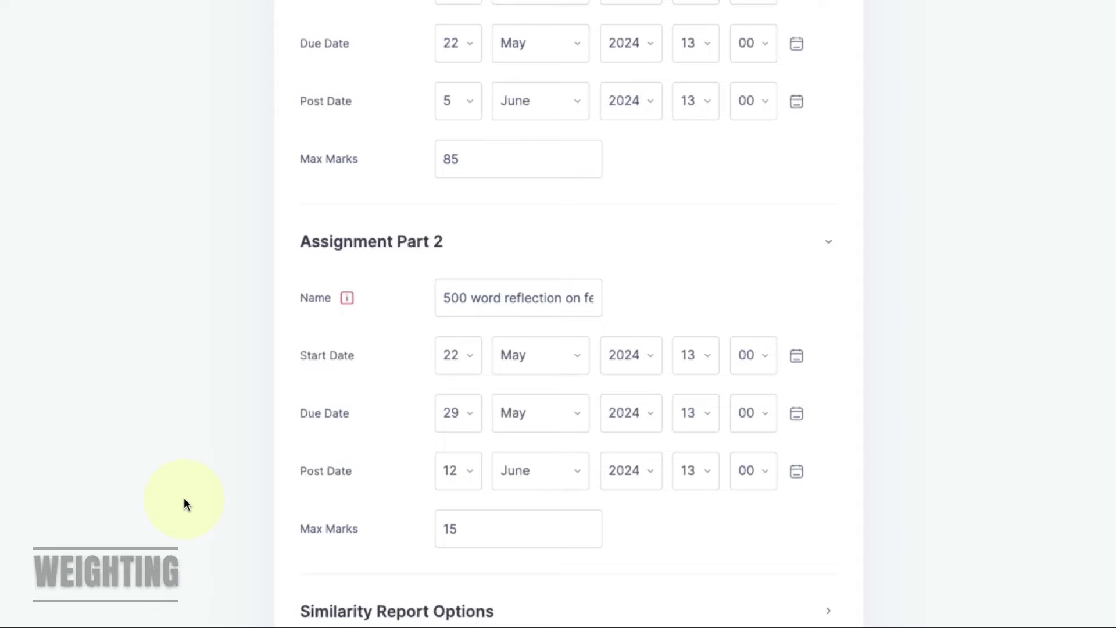
scroll(185, 502, down, 8)
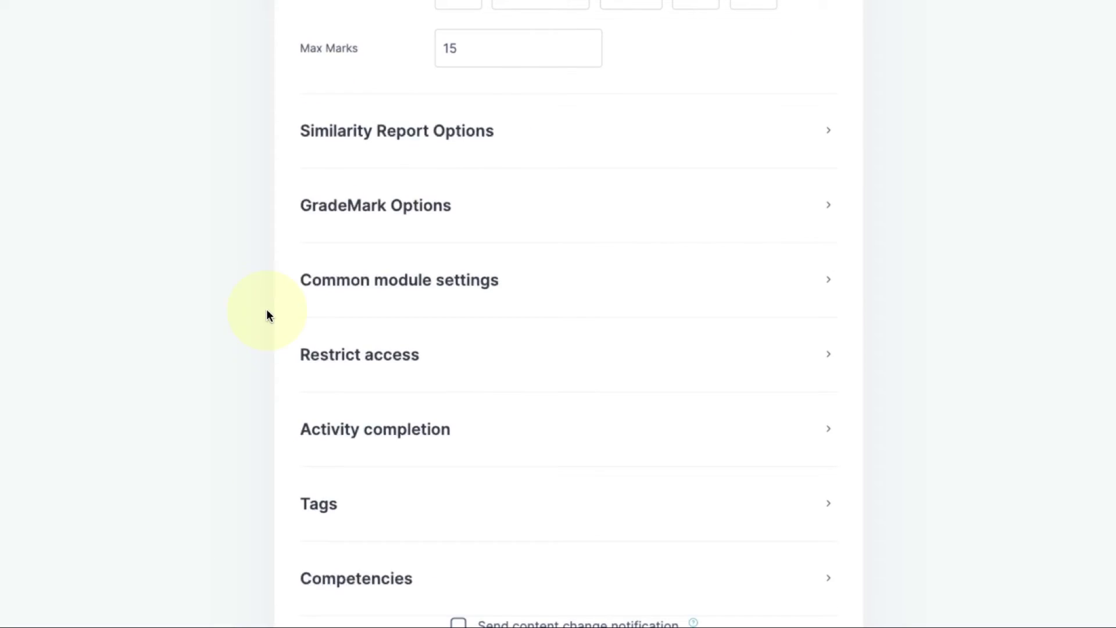
click(511, 130)
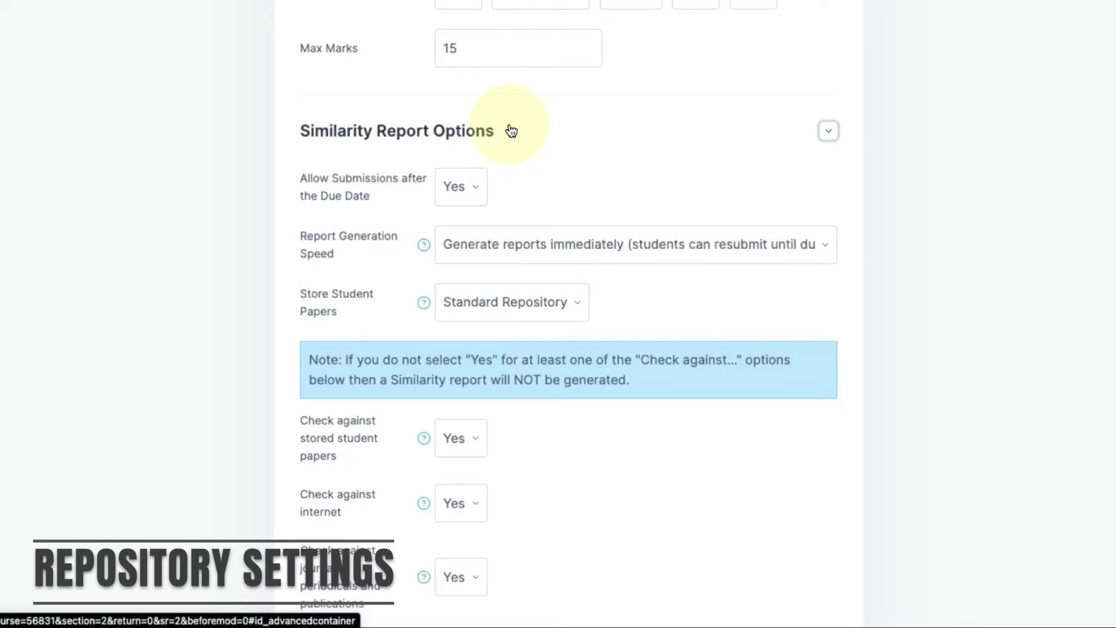
Step: Change Store Student Papers from Standard Repository to No Repository
click(576, 302)
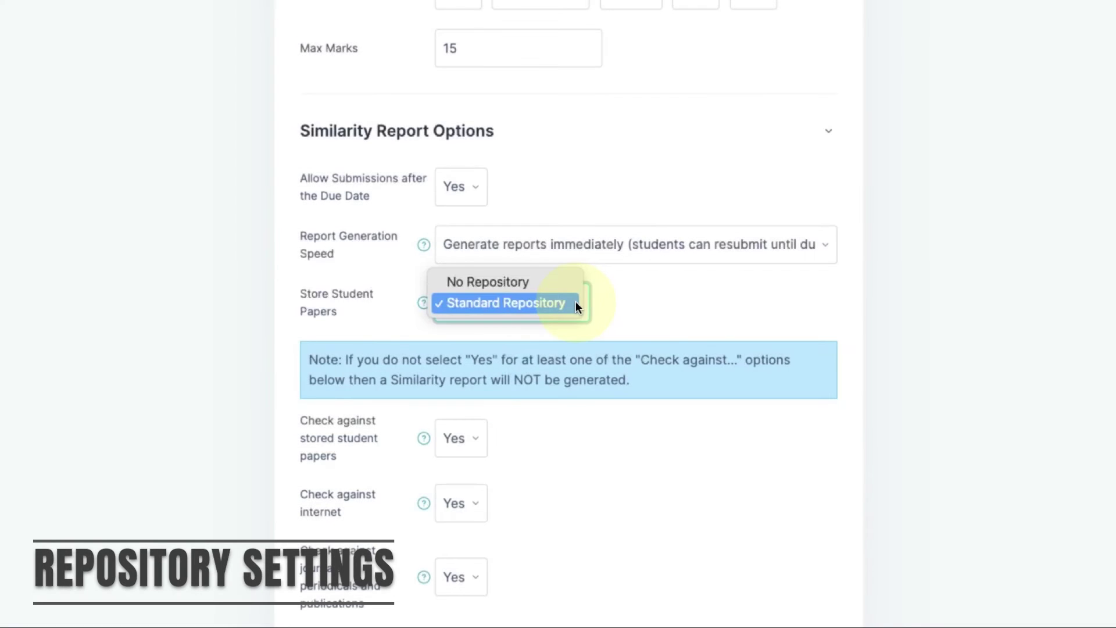
click(570, 282)
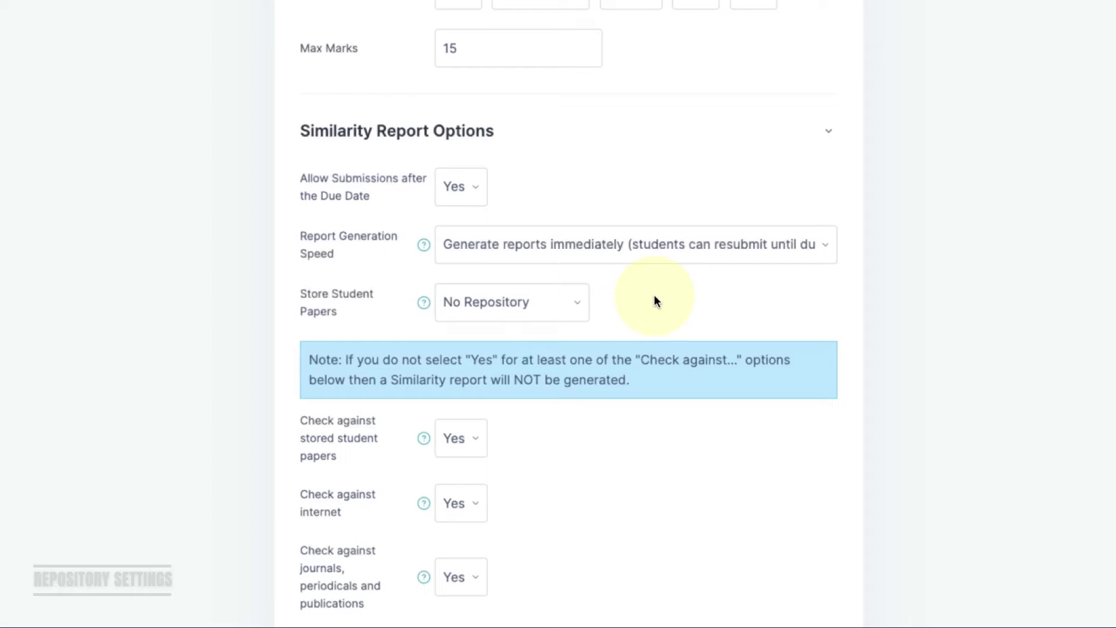
scroll(654, 296, down, 6)
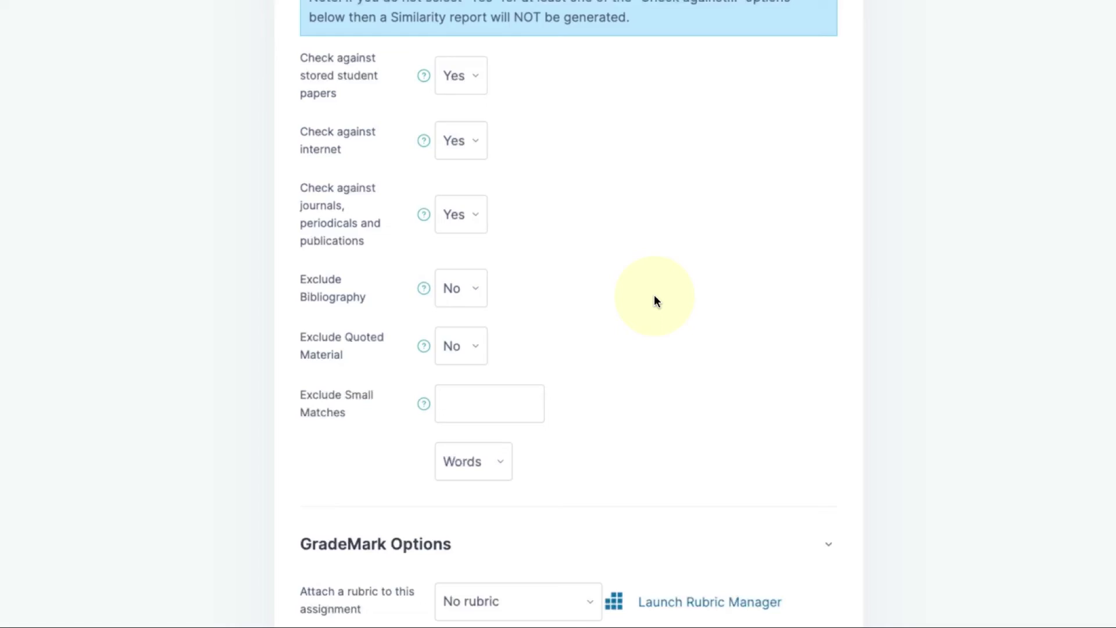
Step: Move past GradeMark Options and expand the Restrict access section
scroll(654, 296, down, 8)
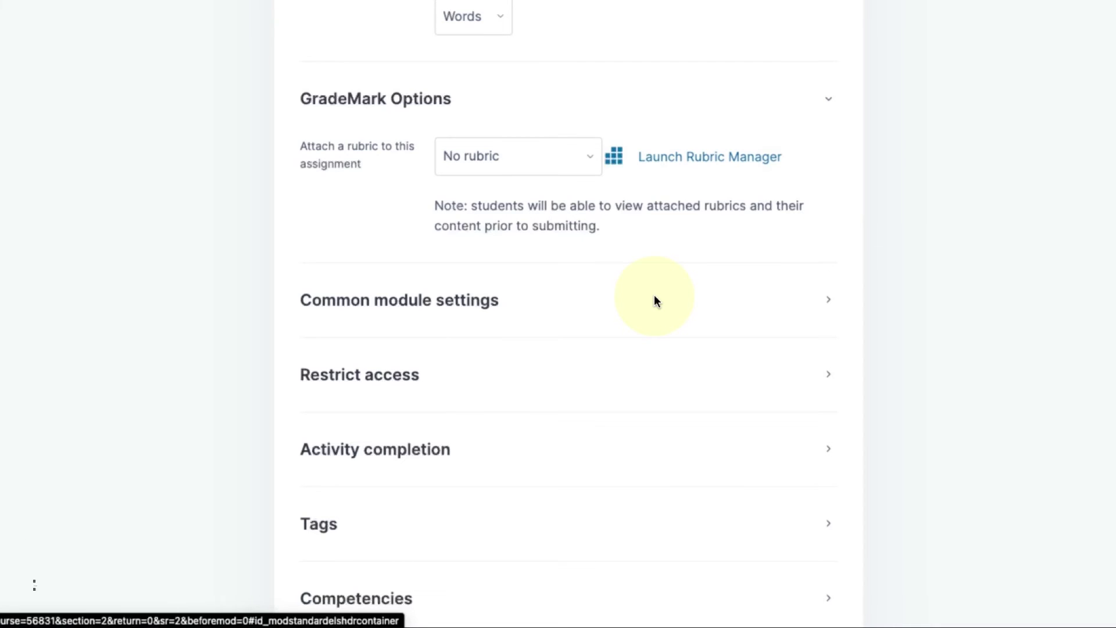
scroll(654, 300, down, 4)
click(458, 168)
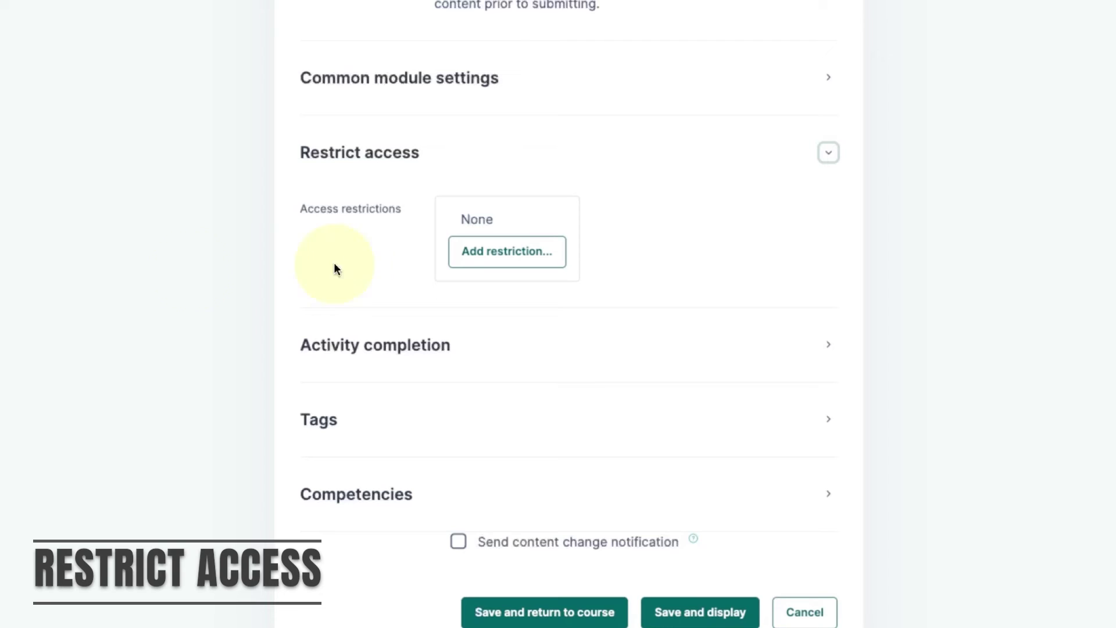
Step: Add a Date restriction from 26 March 2024 13:00 and hide the condition from students
click(505, 260)
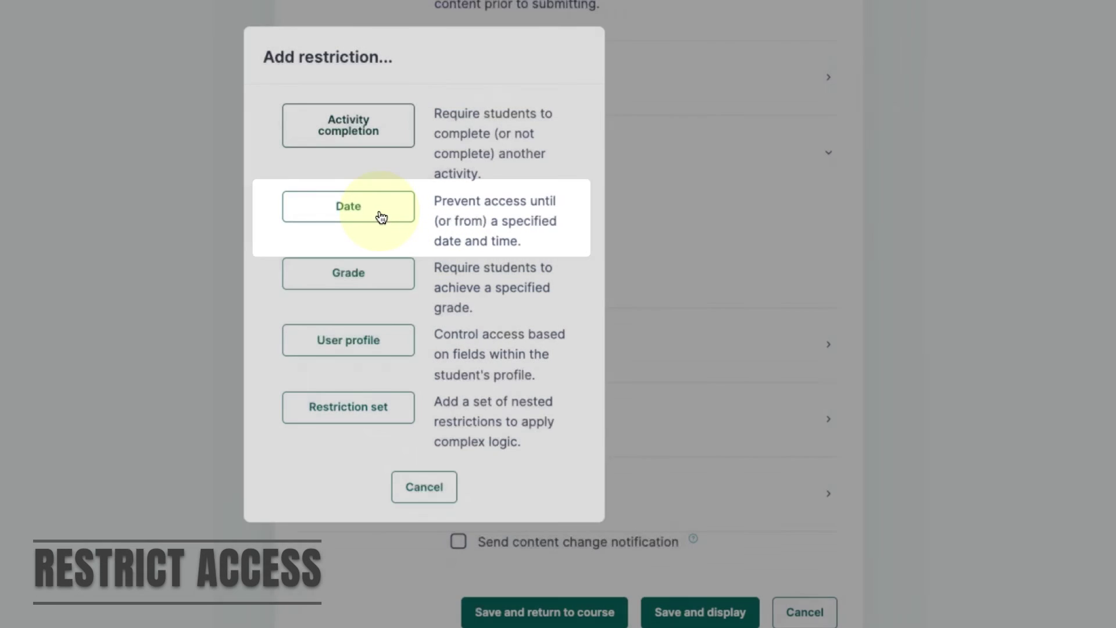
click(381, 216)
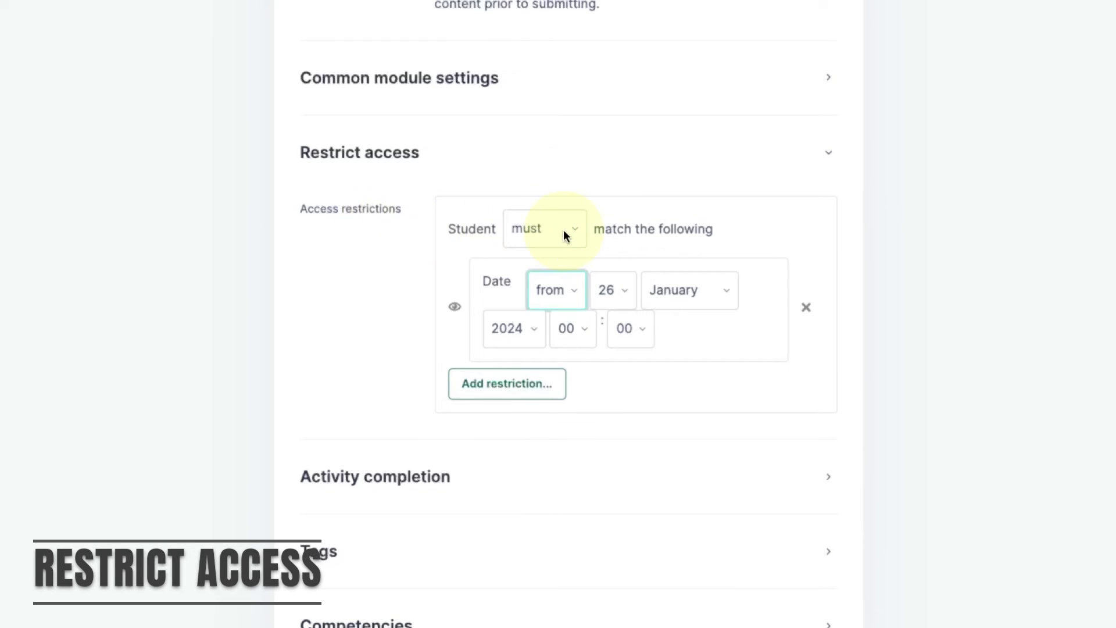
click(679, 290)
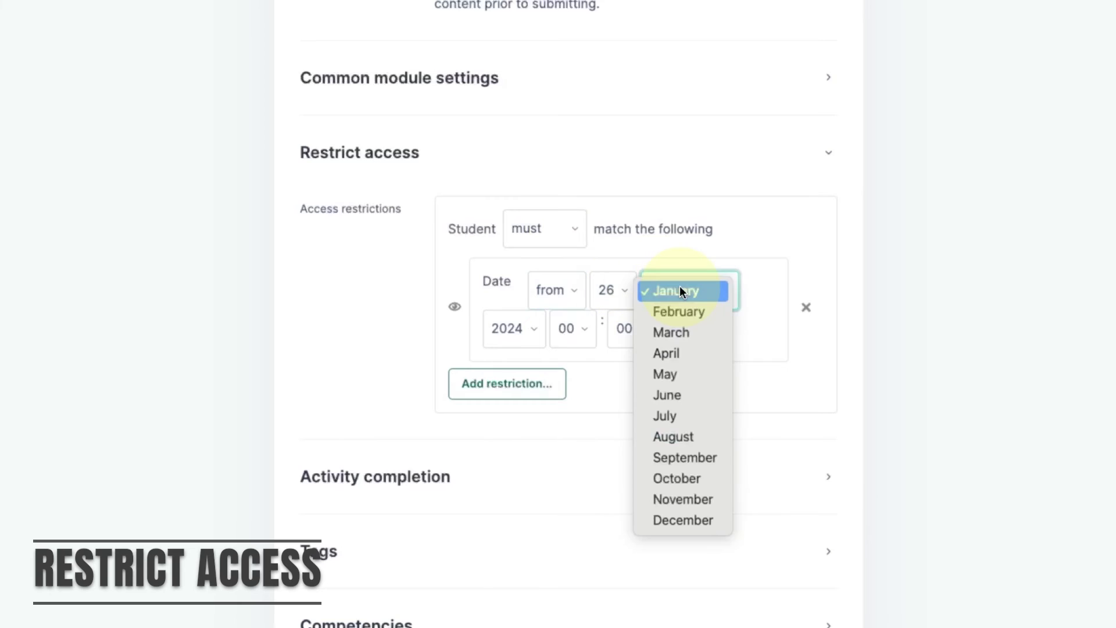
click(685, 332)
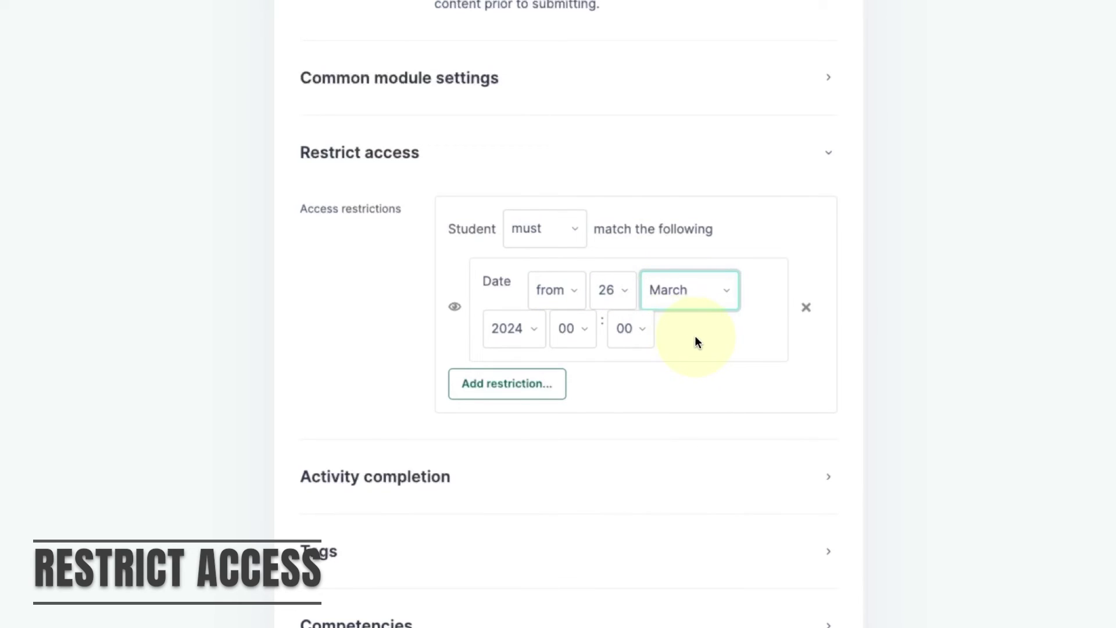
click(580, 341)
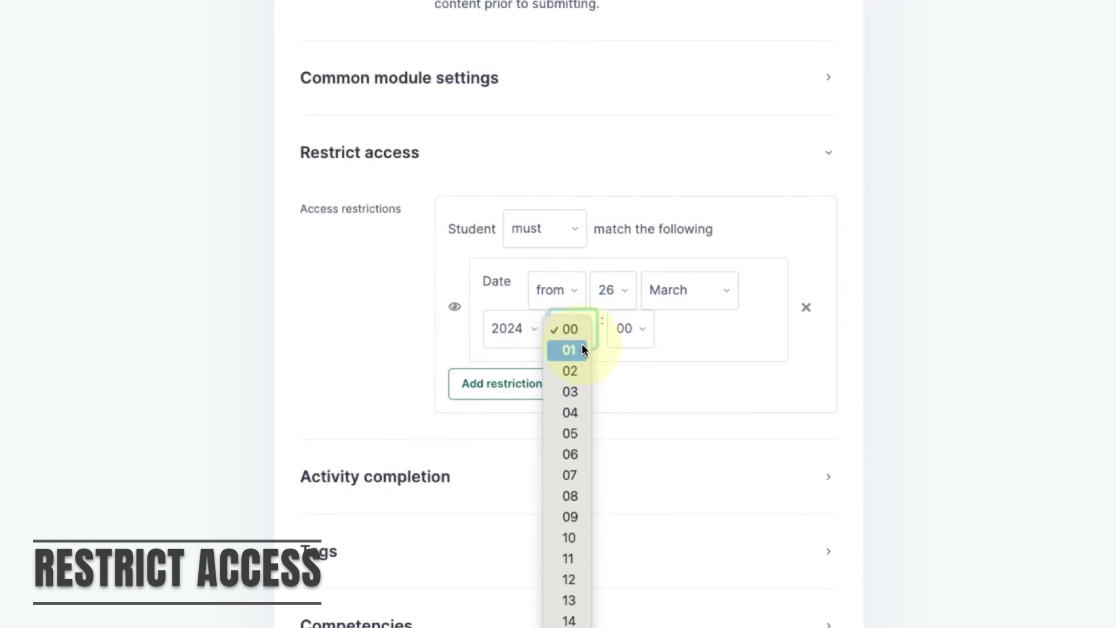
click(569, 600)
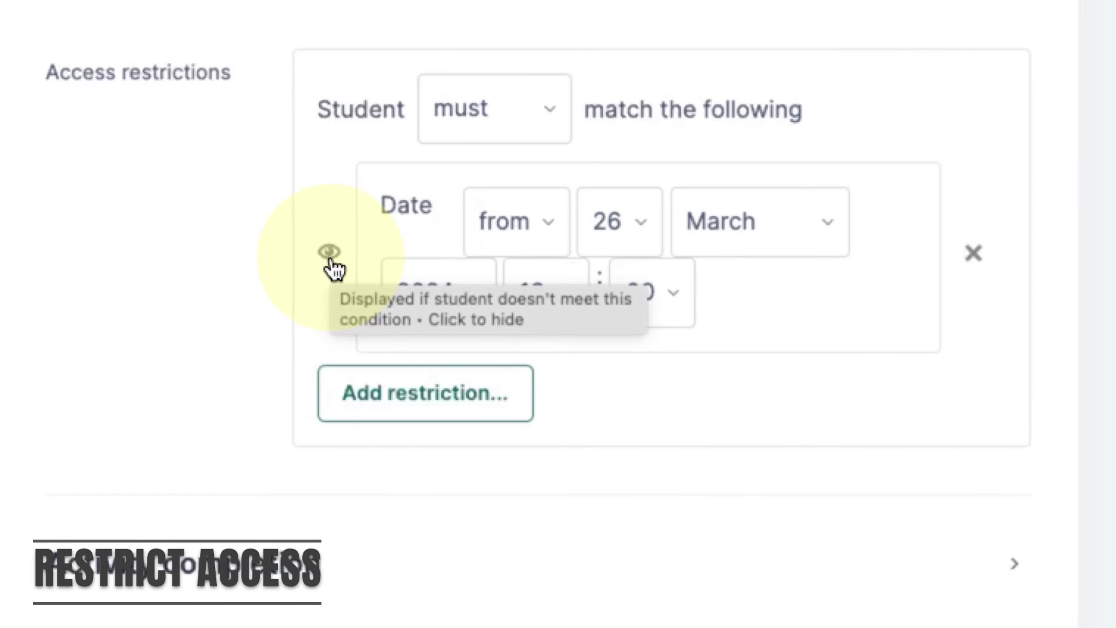
click(330, 254)
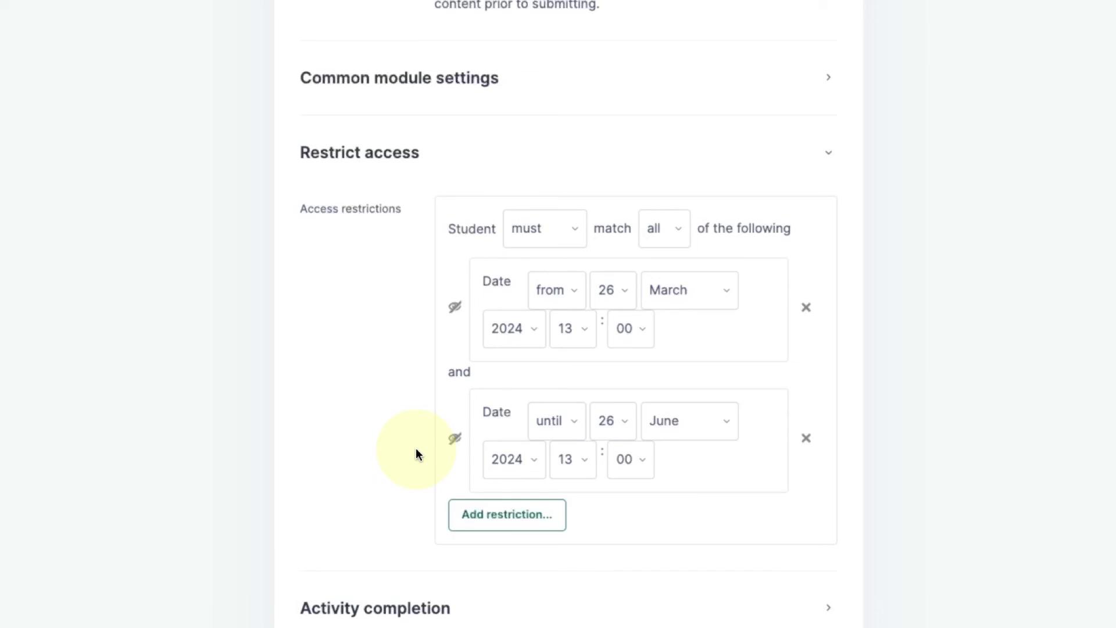
Step: Set Completion tracking to let students manually mark the activity as completed
scroll(417, 454, down, 5)
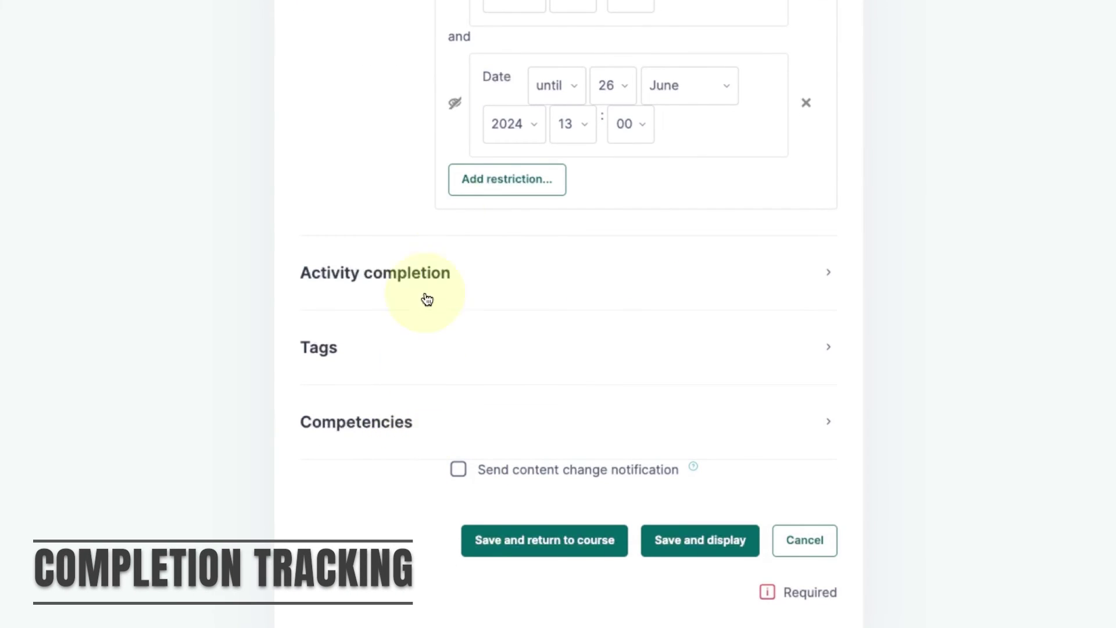
click(472, 273)
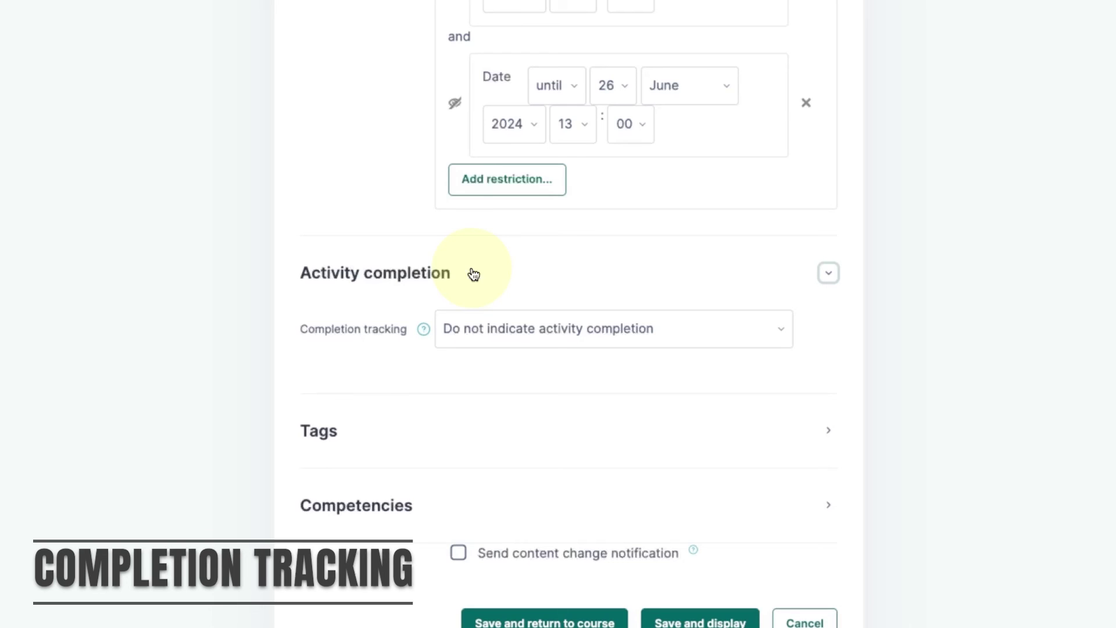
click(554, 329)
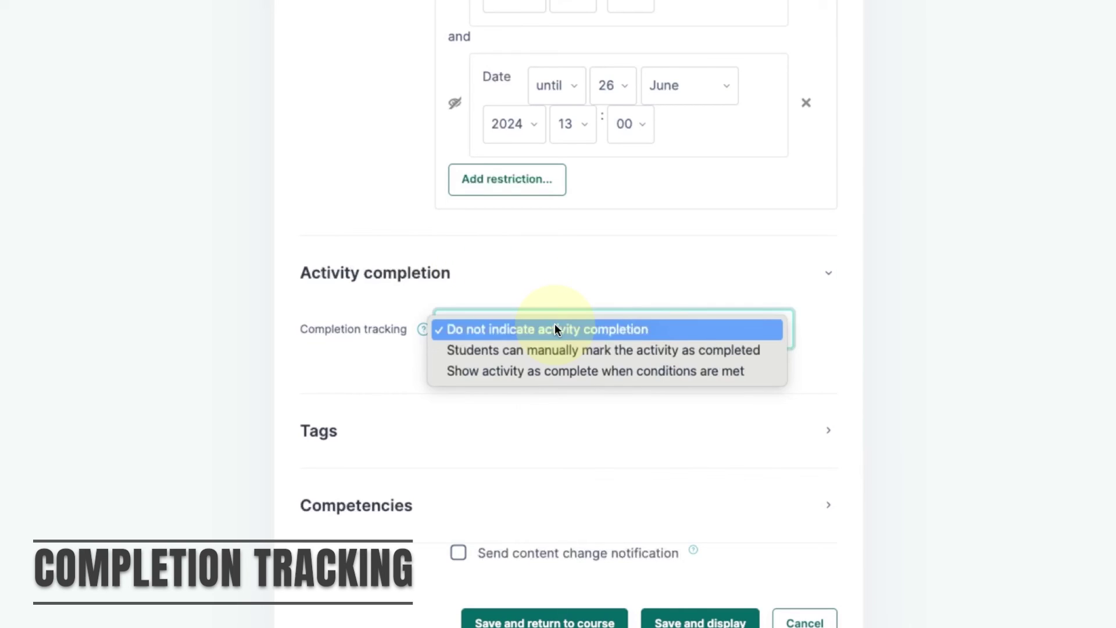
click(570, 349)
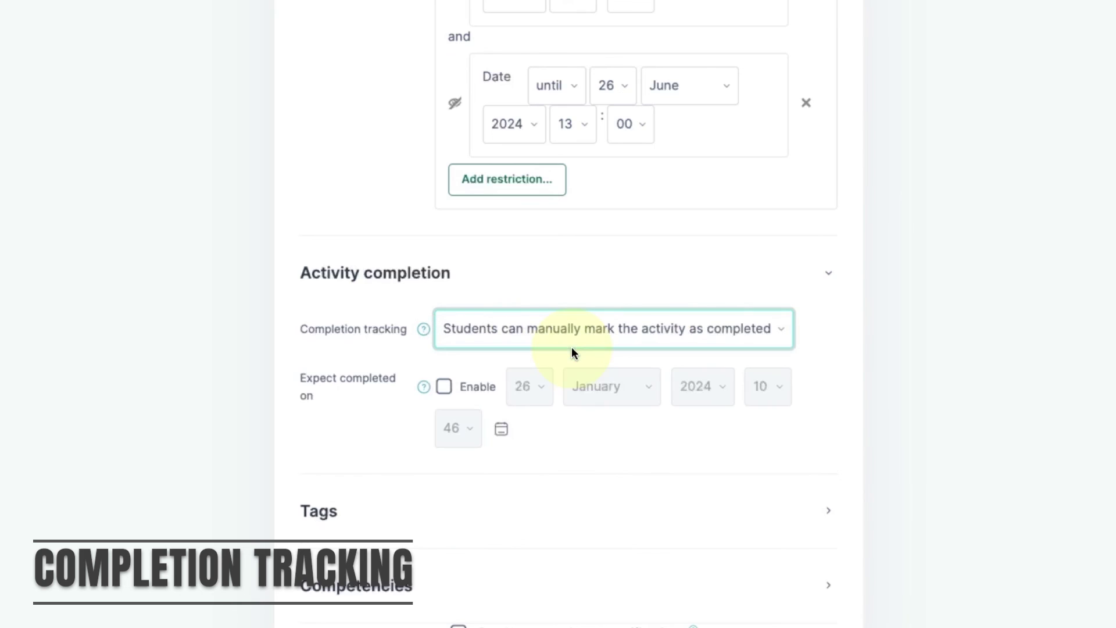
Step: Enable Expect completed on and set it to 22 May 2024 at 13:00
click(444, 386)
click(501, 429)
click(769, 68)
click(769, 68)
click(769, 68)
click(620, 268)
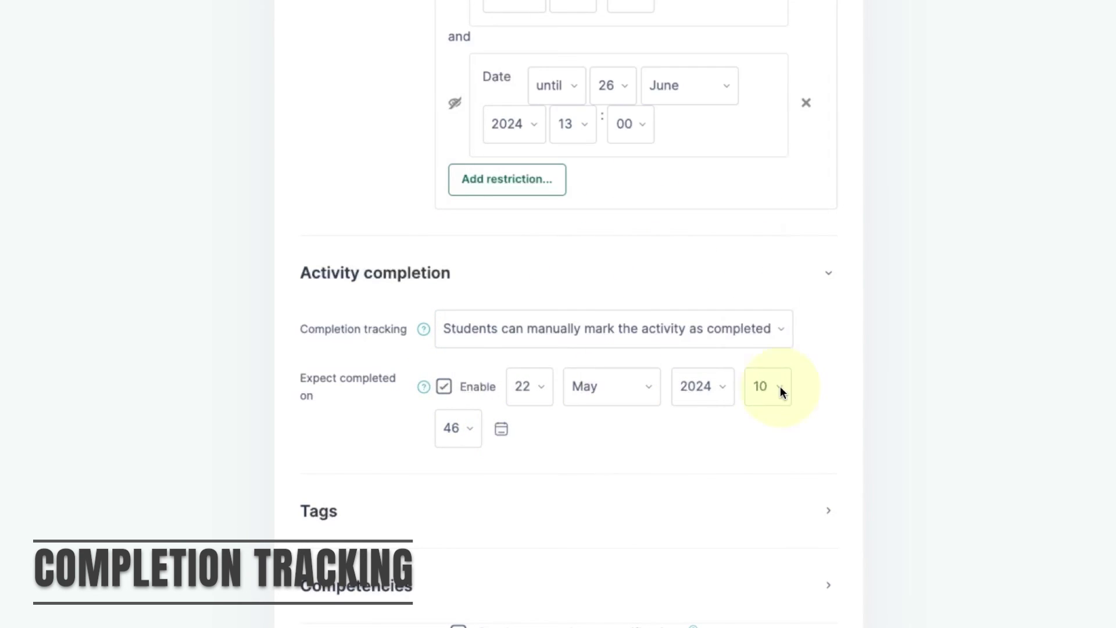
click(768, 386)
click(458, 428)
click(454, 174)
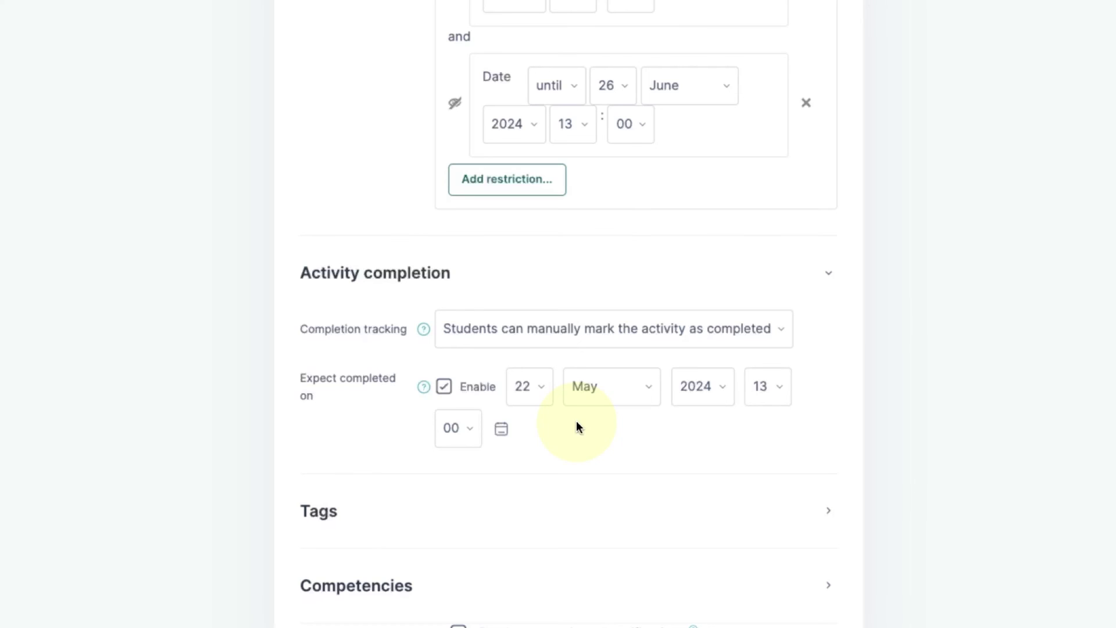
Step: Save and return to the course, then duplicate the '2000 word written assignment (due 22nd May, 2024)' activity
scroll(577, 427, down, 5)
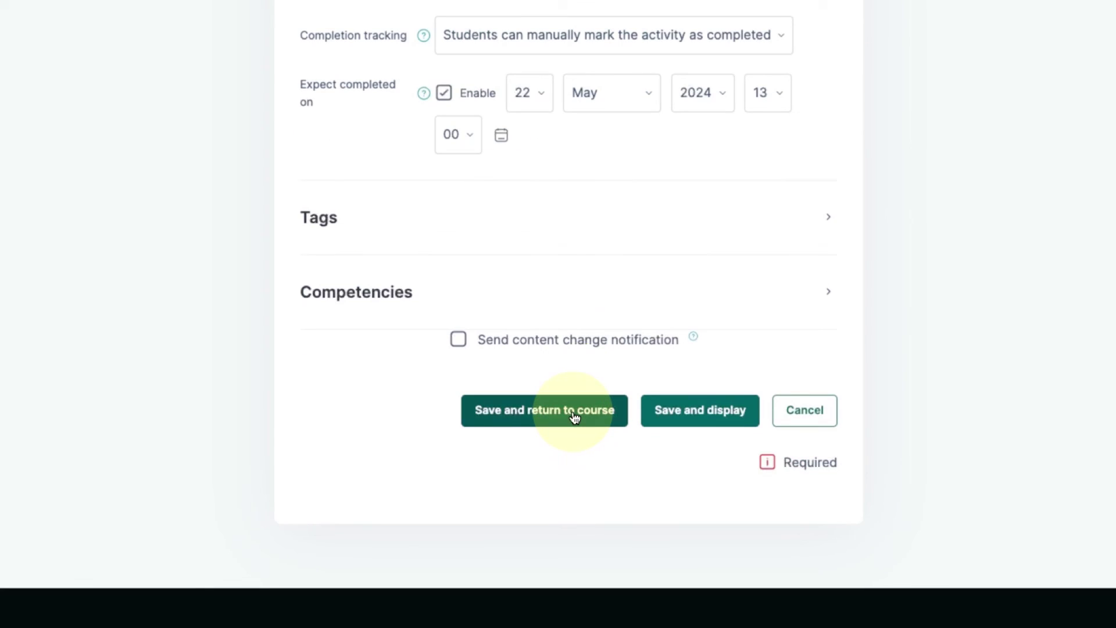
click(574, 417)
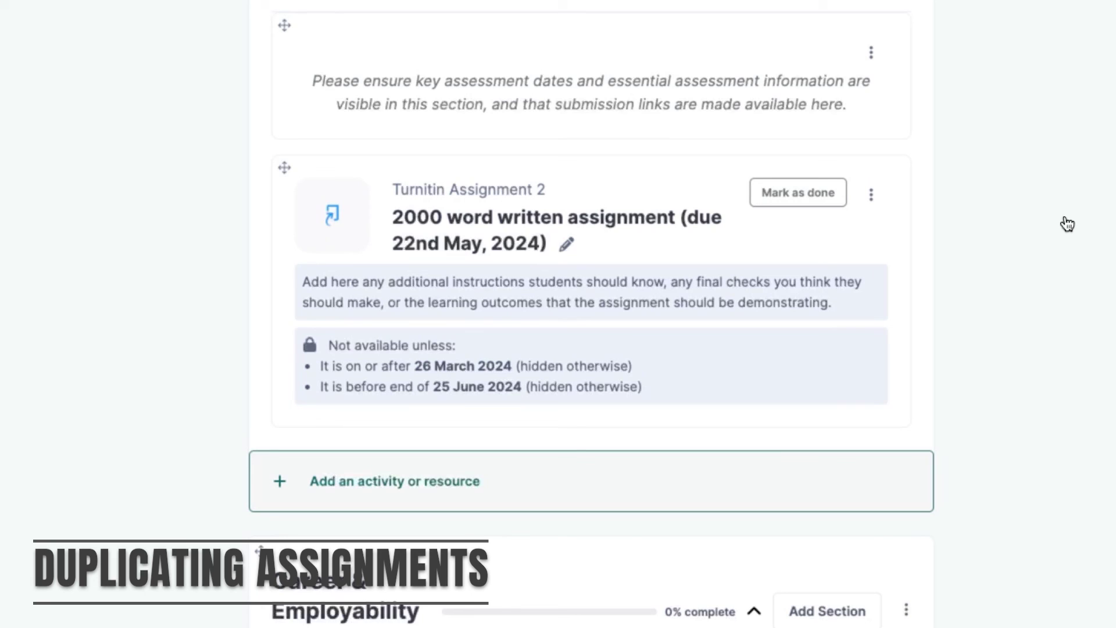
click(872, 196)
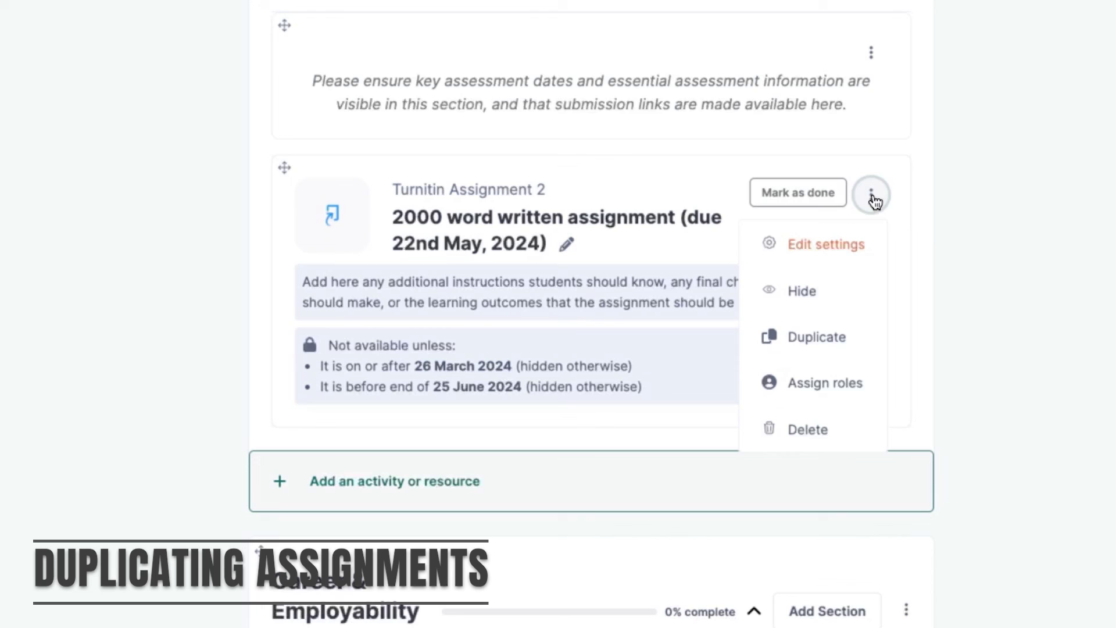
click(826, 340)
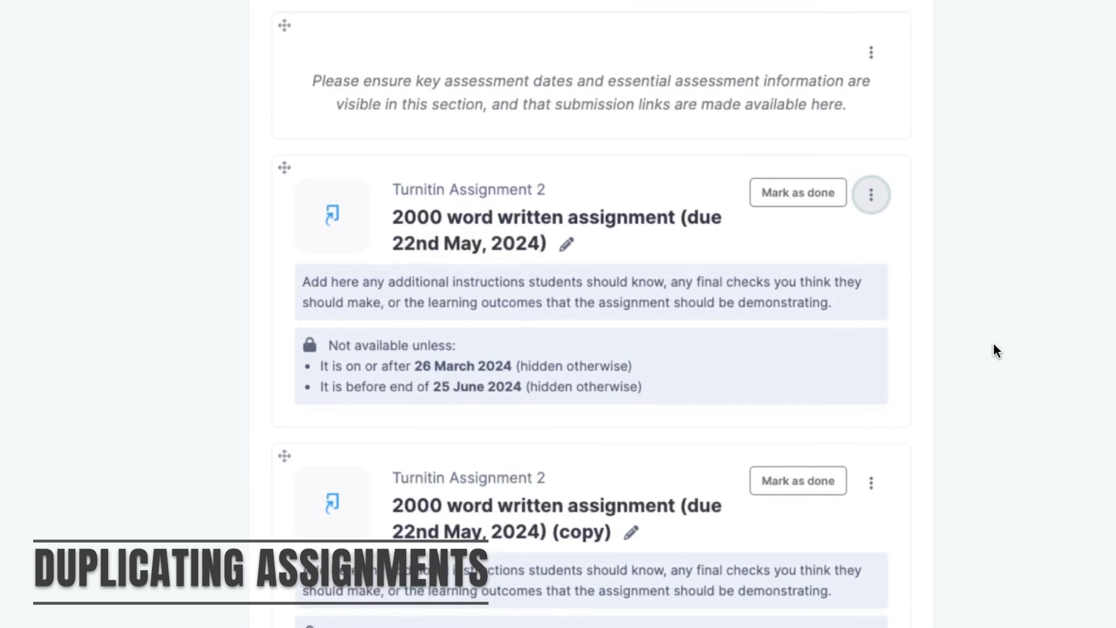
scroll(993, 344, down, 5)
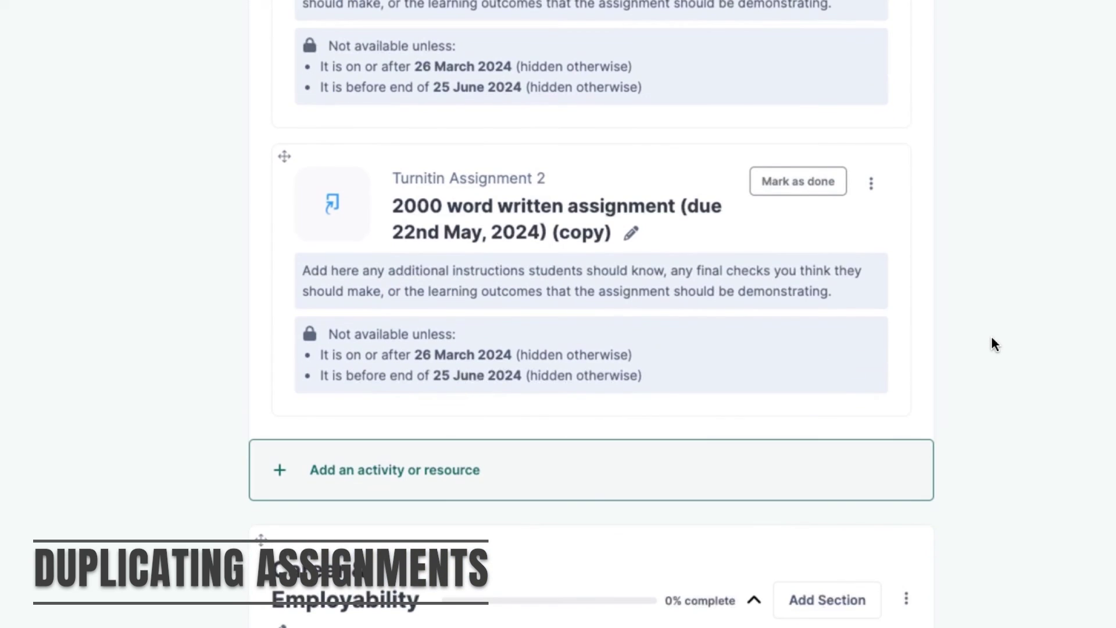
click(871, 185)
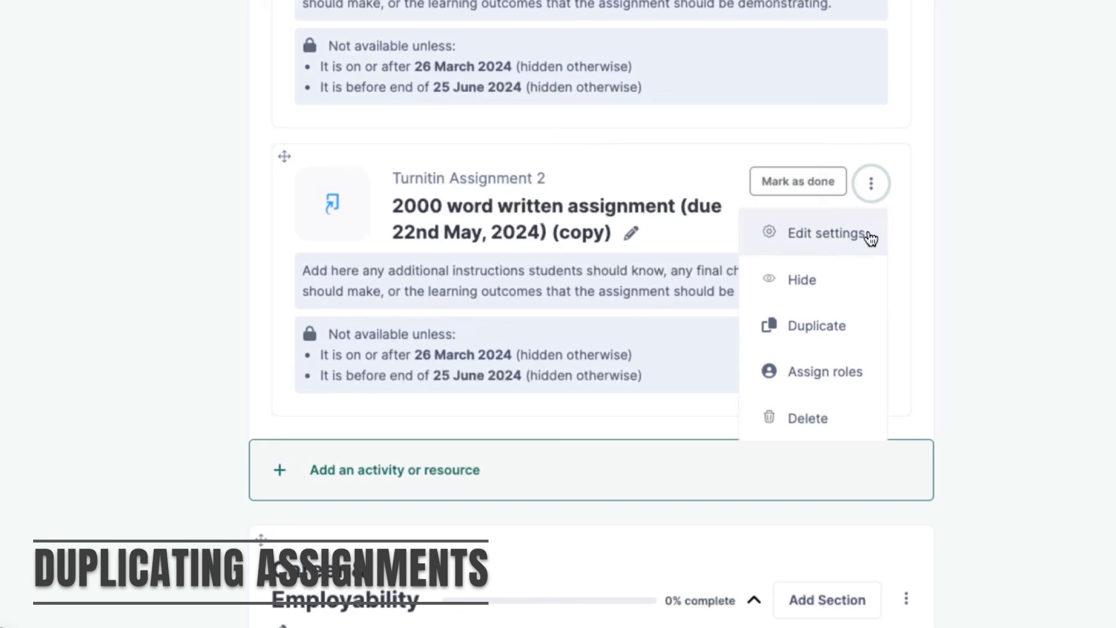